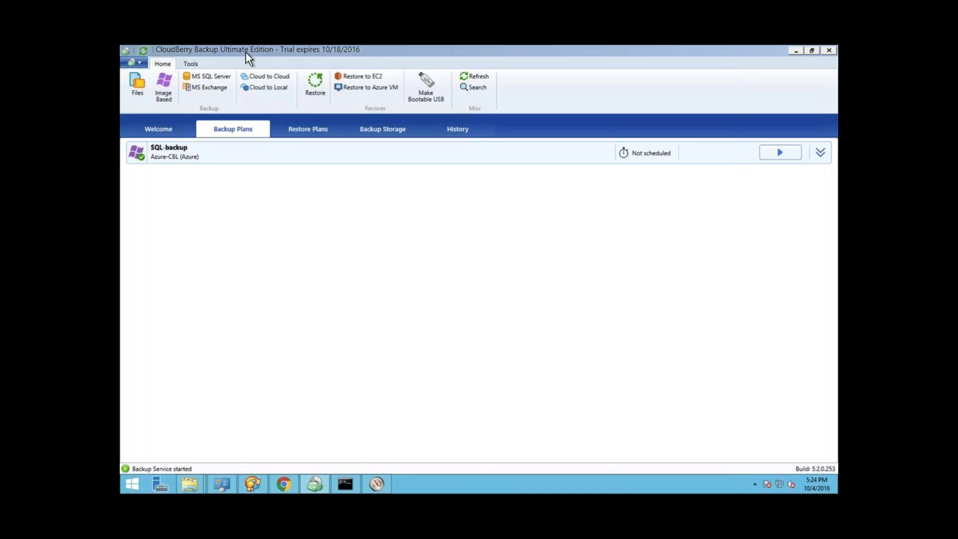
- Expand the SQL-backup plan's details and open the settings of the registered Azure-CBL account
click(354, 149)
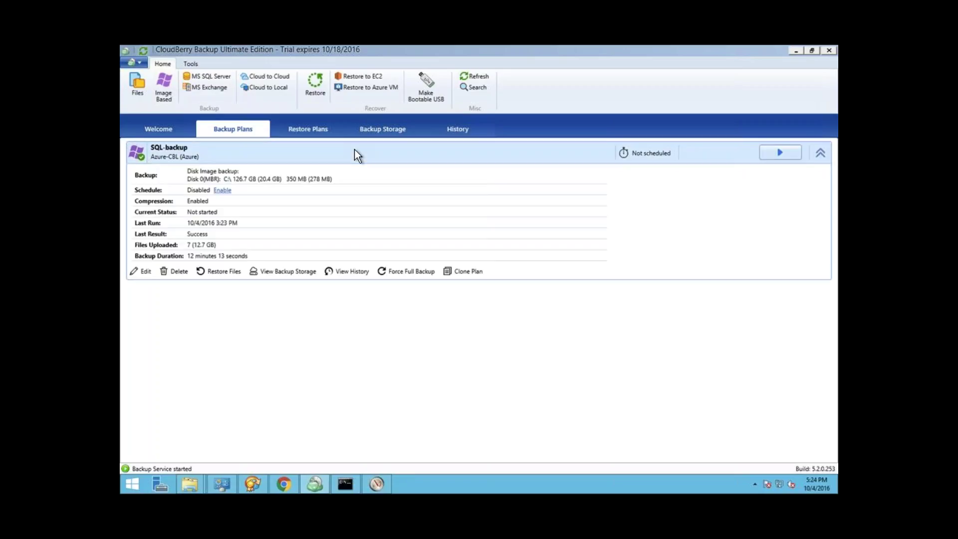
click(136, 62)
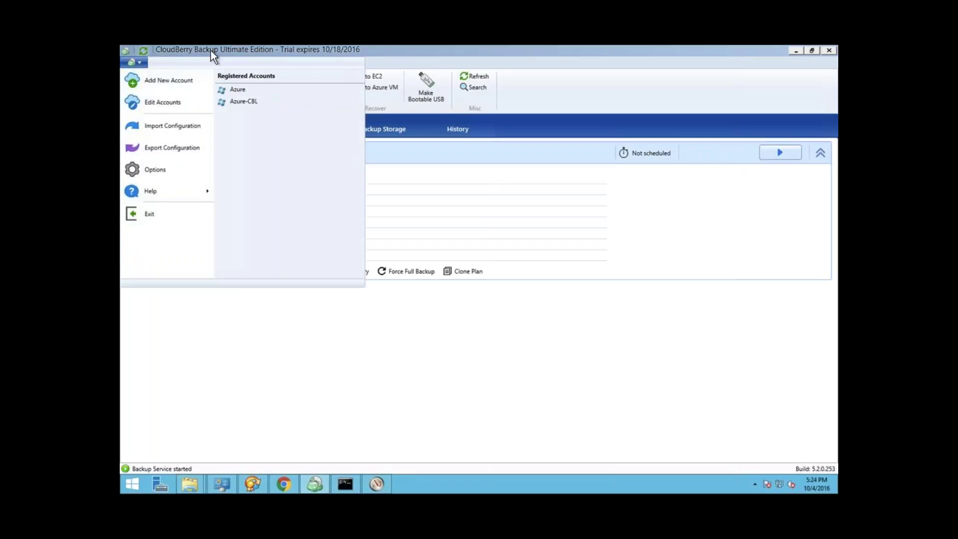
click(172, 102)
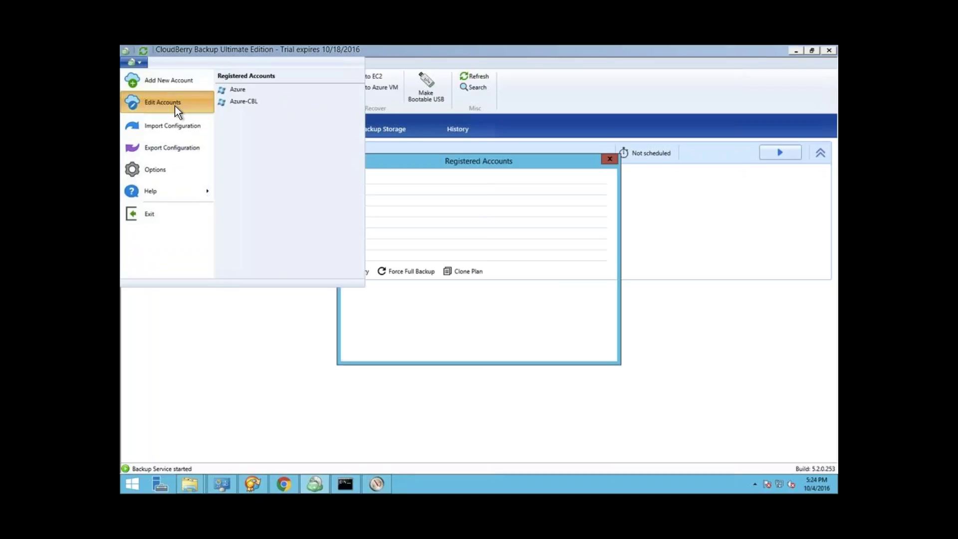
drag(373, 158, 337, 185)
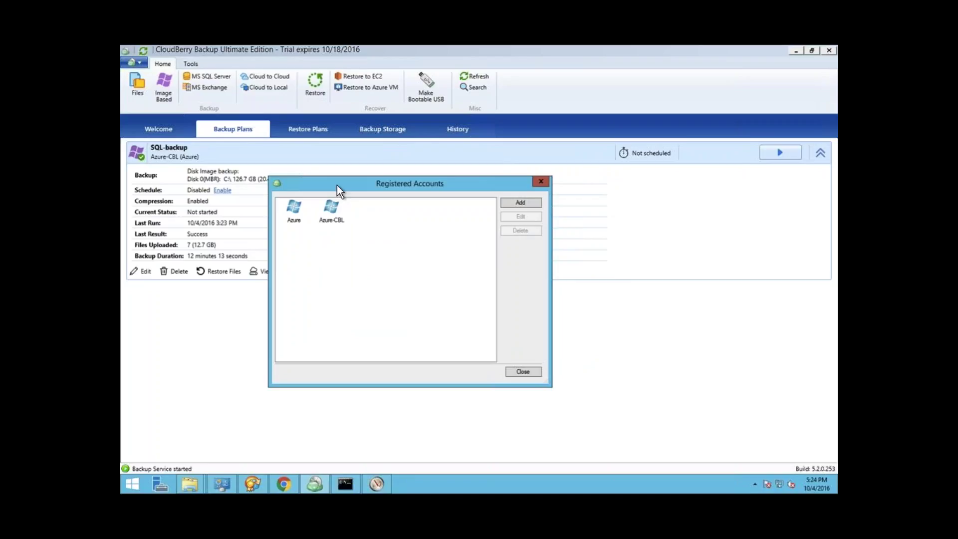
drag(326, 189, 318, 194)
click(286, 216)
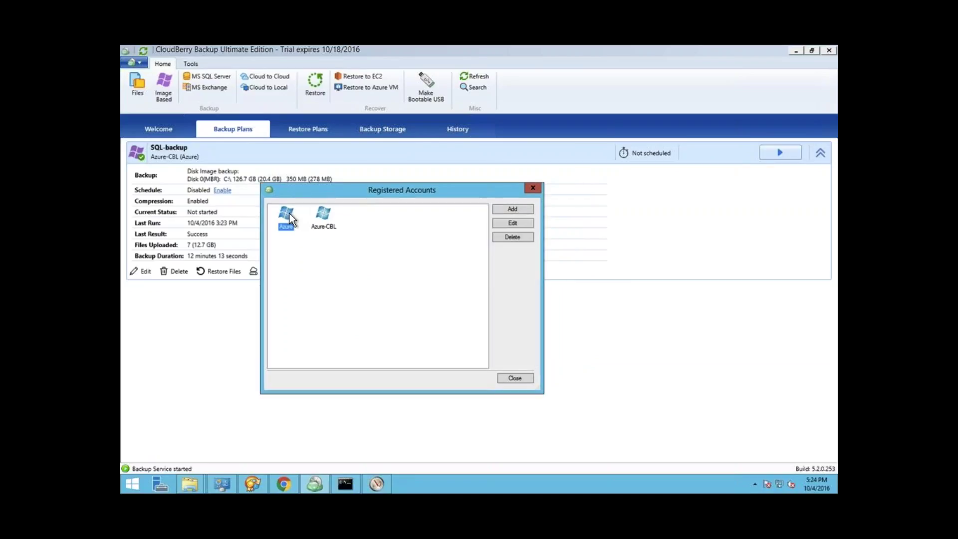
click(324, 216)
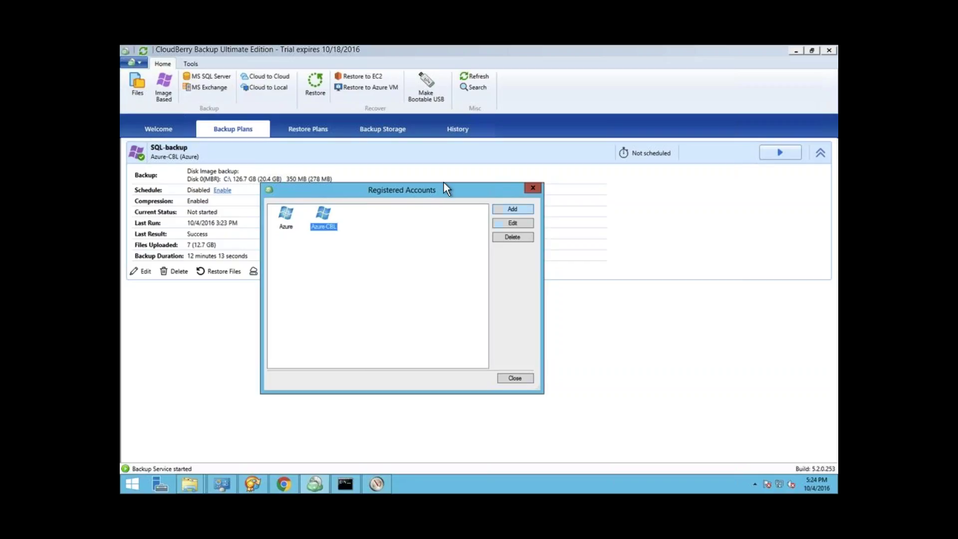
drag(411, 195, 422, 196)
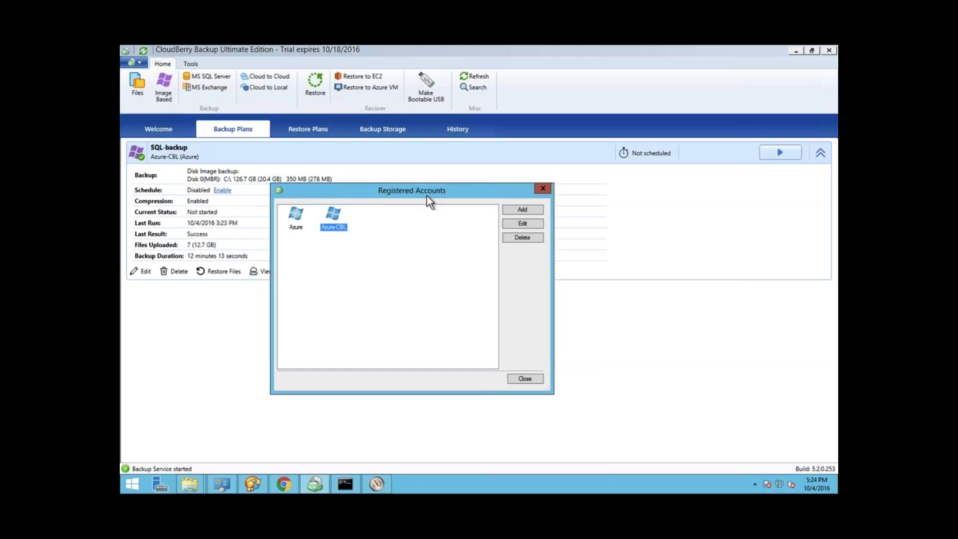
click(530, 226)
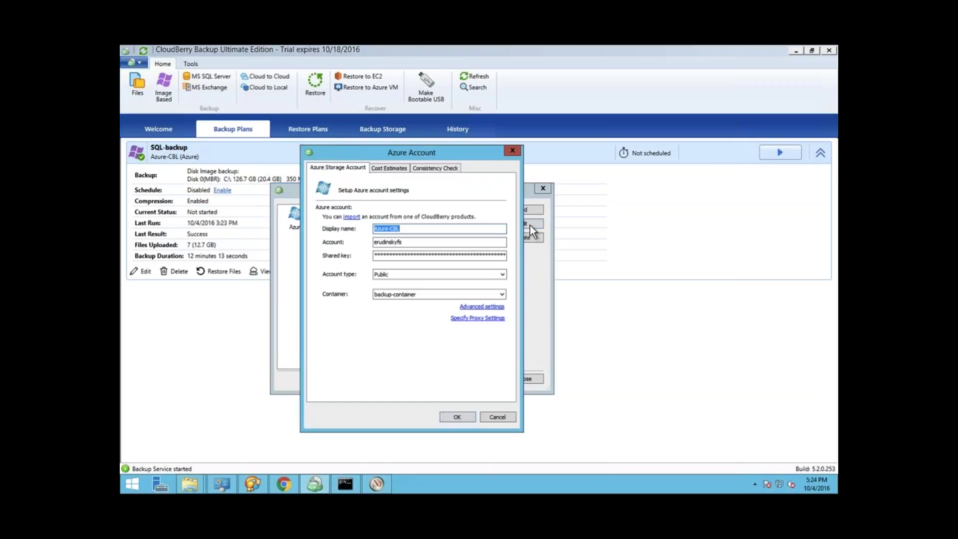
- Examine the Azure-CBL account's shared key field, account type and container choices, and close the account dialogs without saving
click(402, 256)
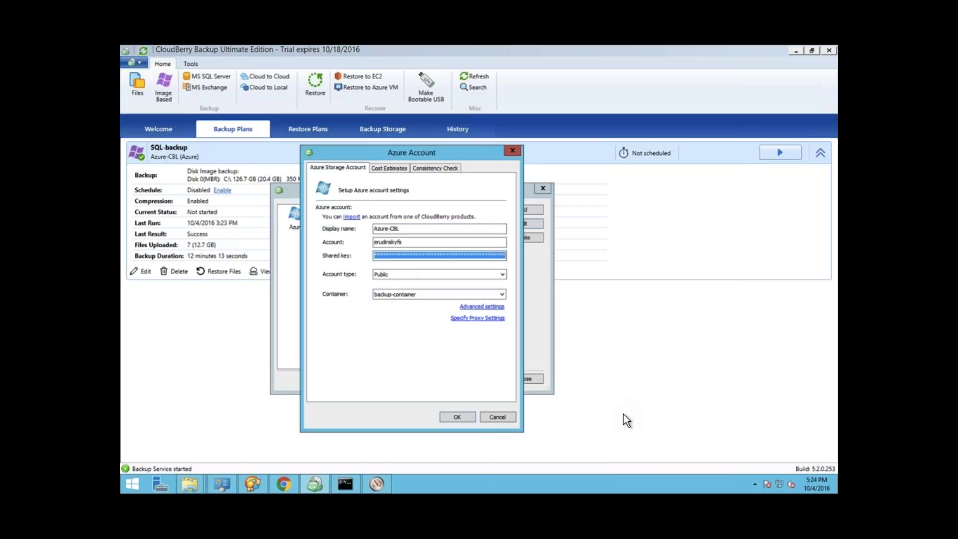
mouse_move(254, 489)
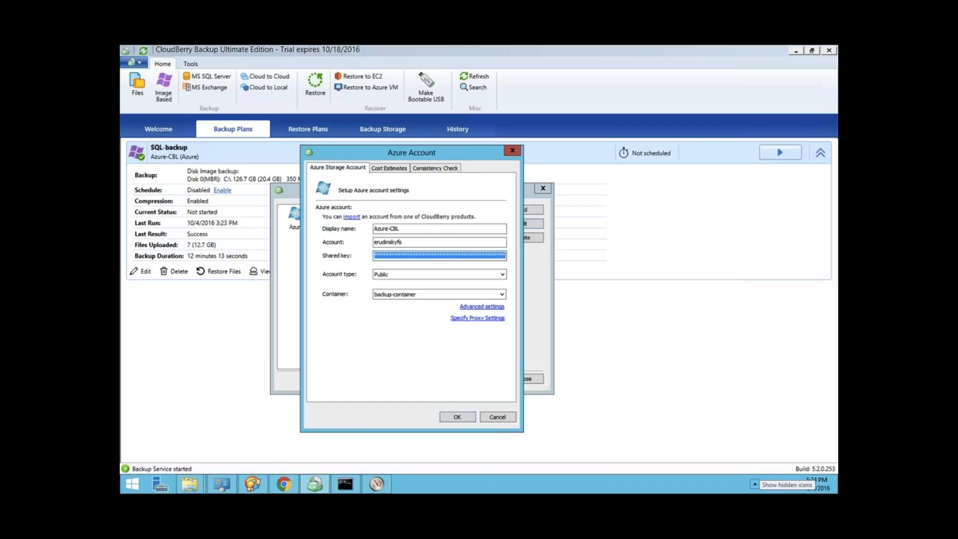
click(755, 485)
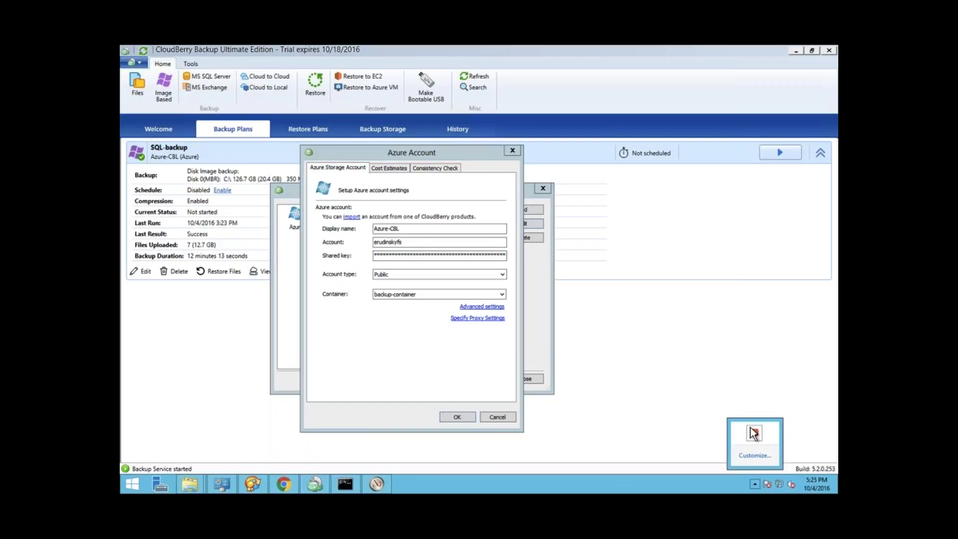
click(426, 355)
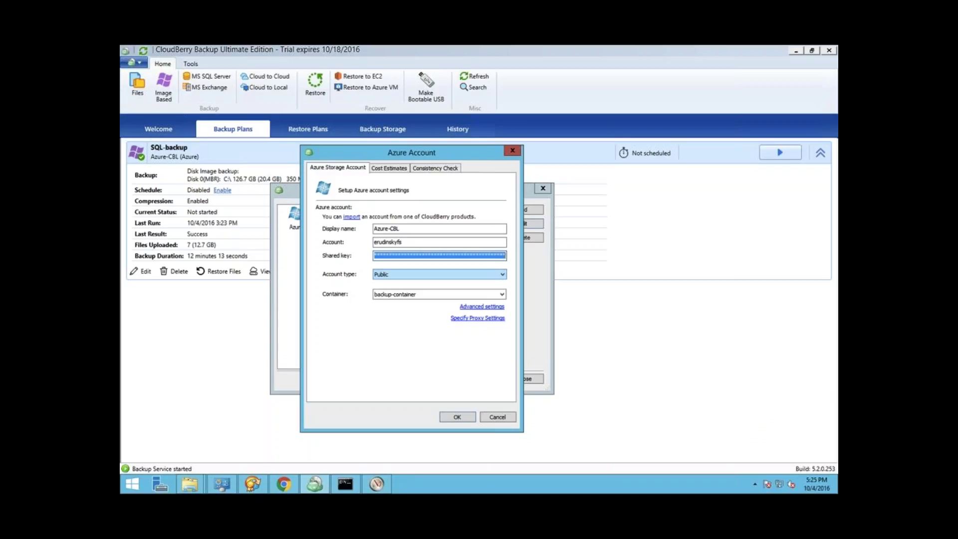
click(397, 274)
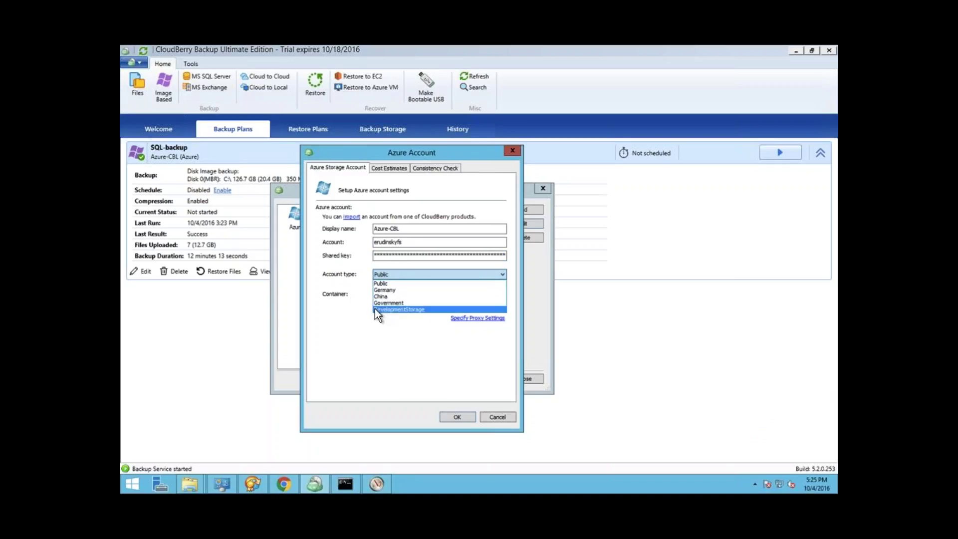
click(340, 307)
click(391, 296)
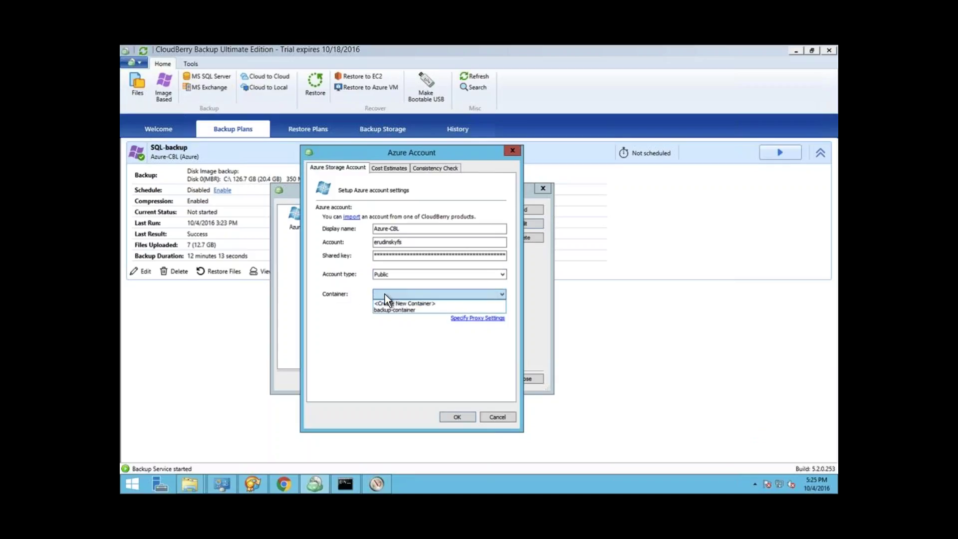
click(364, 339)
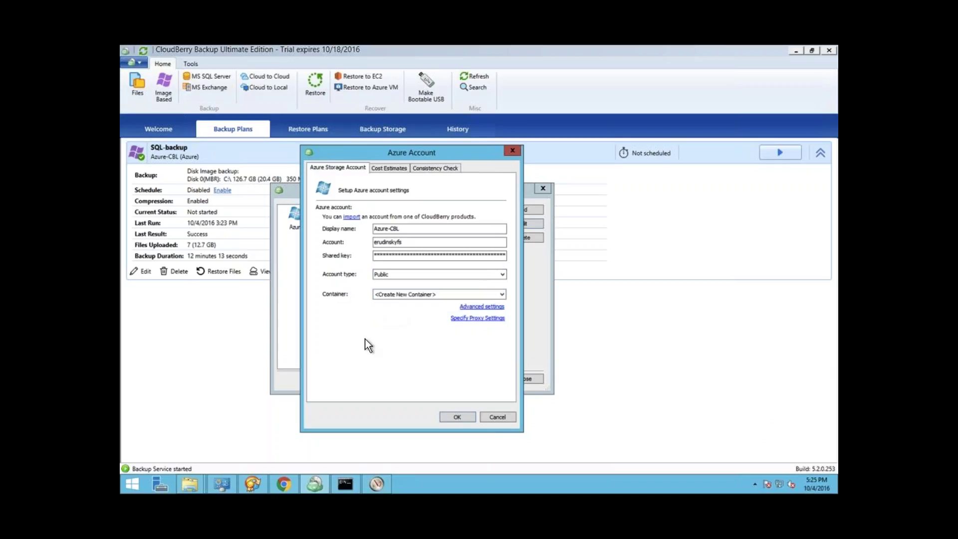
click(494, 418)
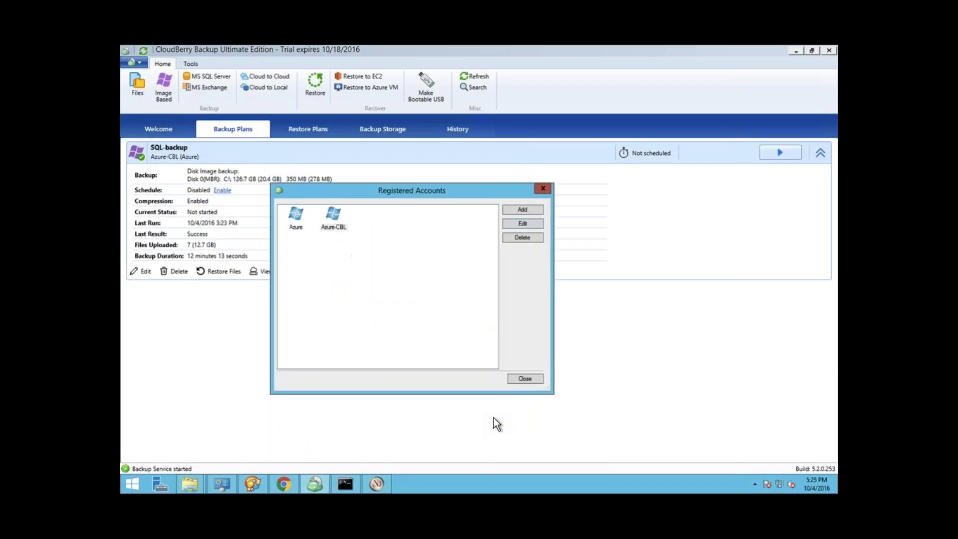
click(523, 380)
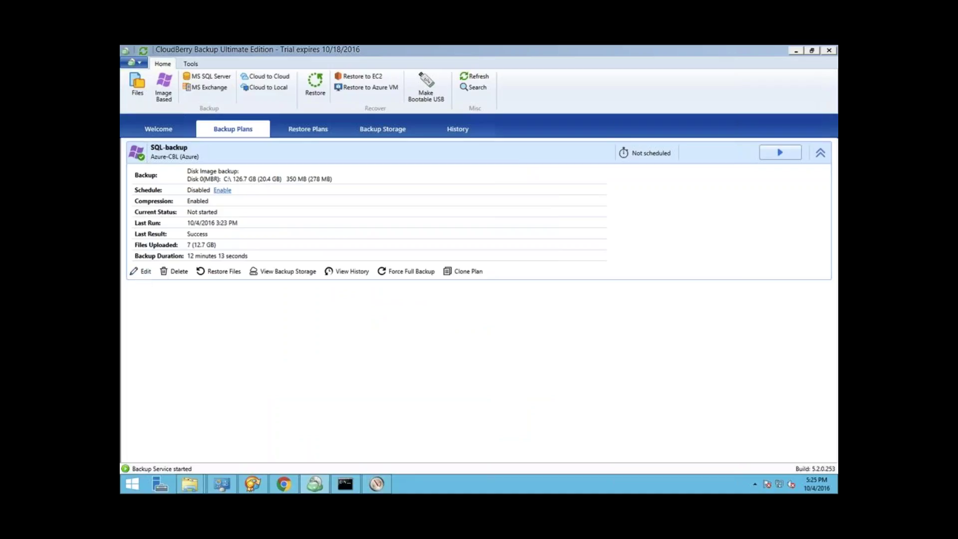
- Start editing the SQL-backup plan and proceed to its cloud storage selection
click(144, 275)
click(143, 272)
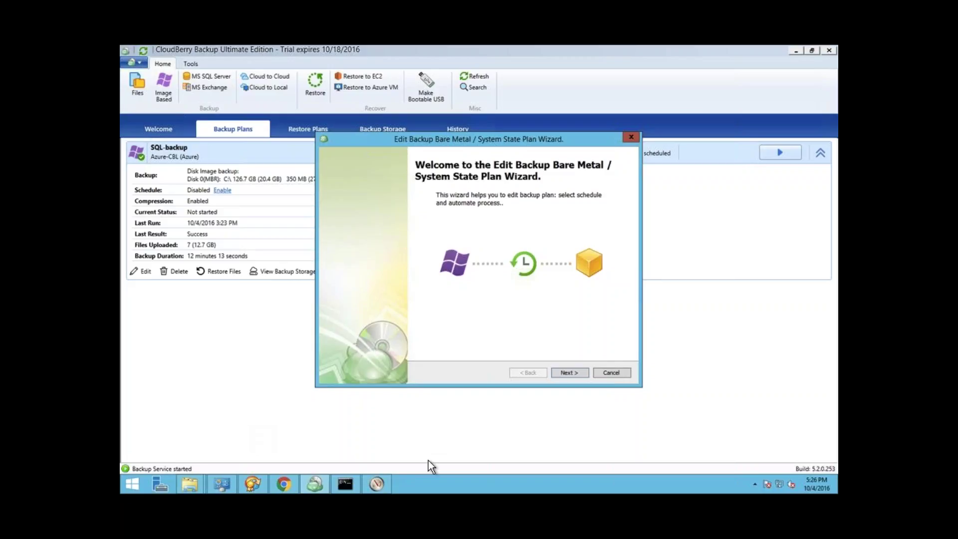
click(577, 372)
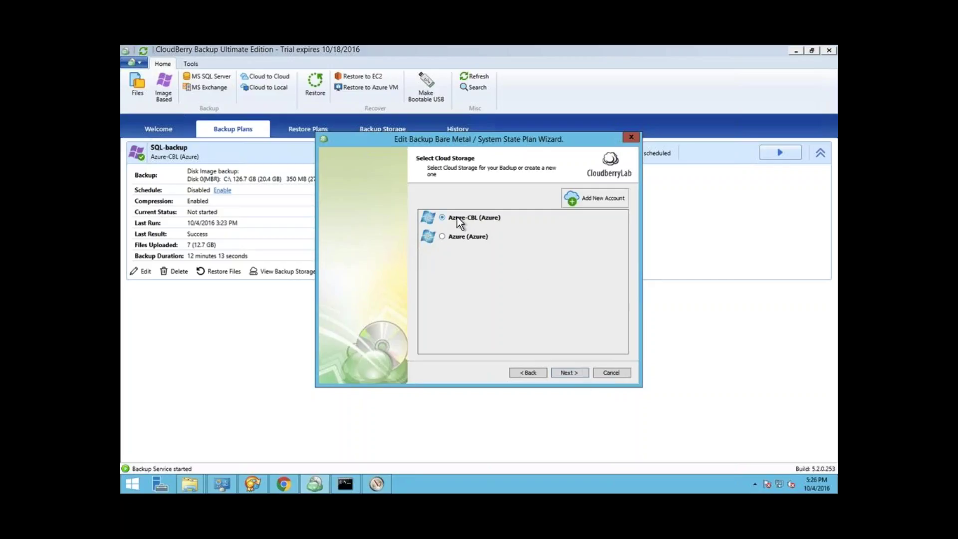
- Browse the full list of cloud storage providers available for a new account, and close it without adding one
click(620, 200)
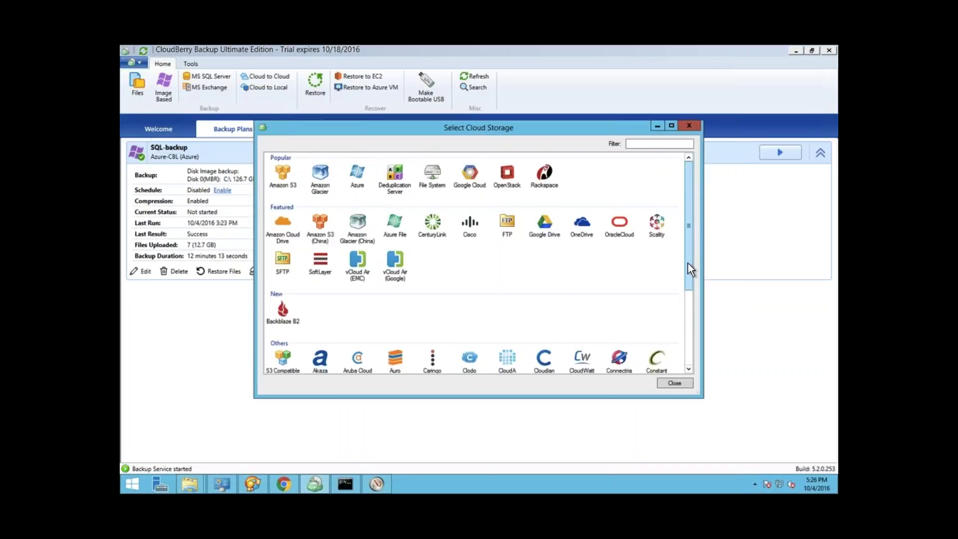
click(689, 297)
drag(688, 299, 666, 163)
drag(689, 227, 689, 183)
click(675, 384)
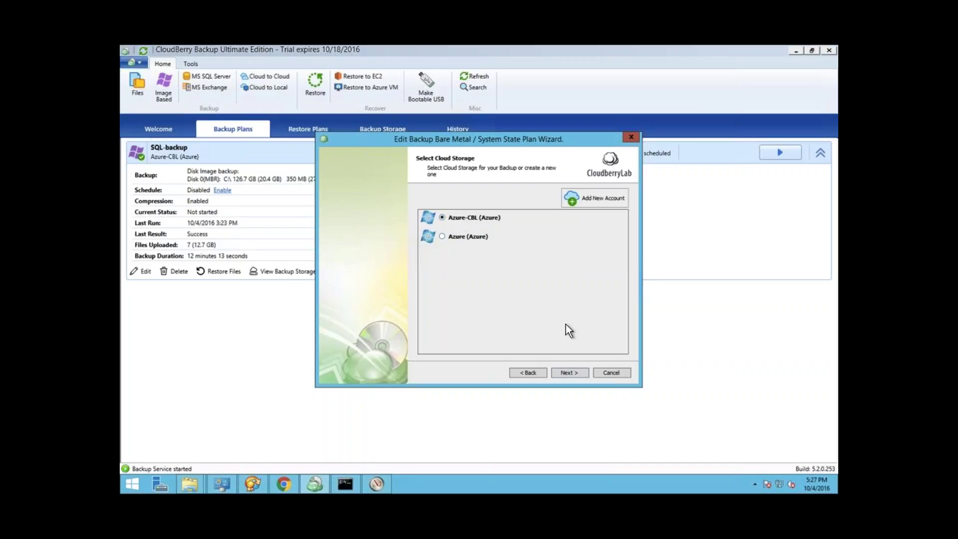
- Keep the Azure-CBL storage, plan name, image based backup type and selected partitions, and proceed to the plan's advanced options
click(569, 373)
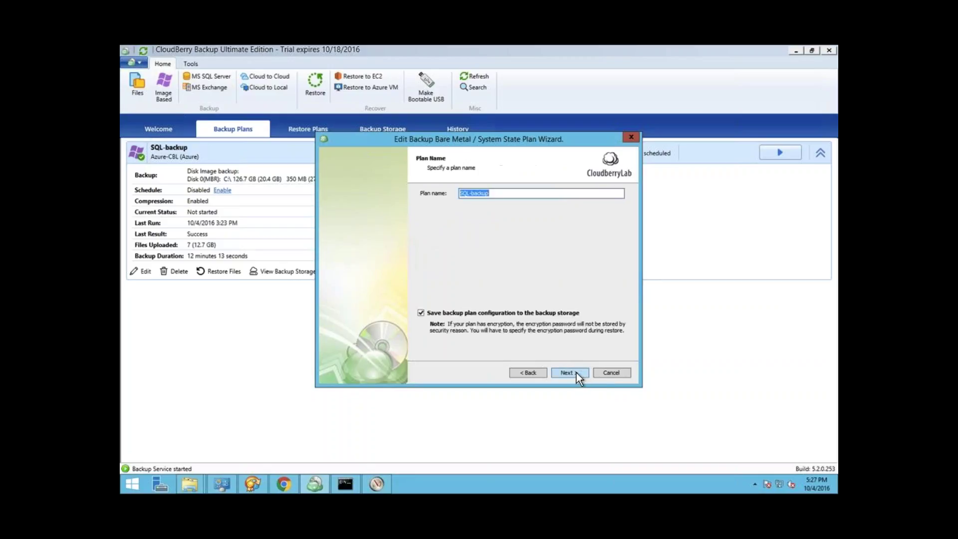
click(570, 373)
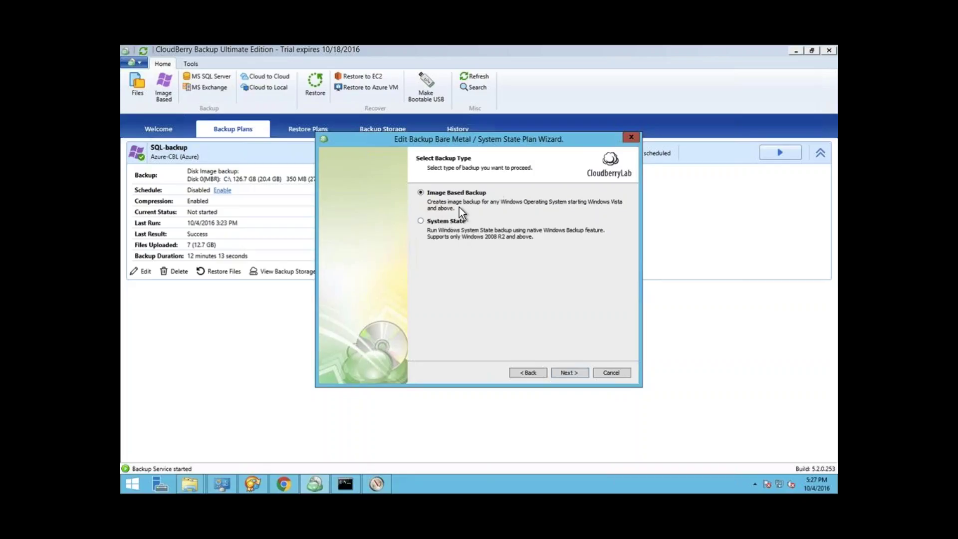
click(576, 374)
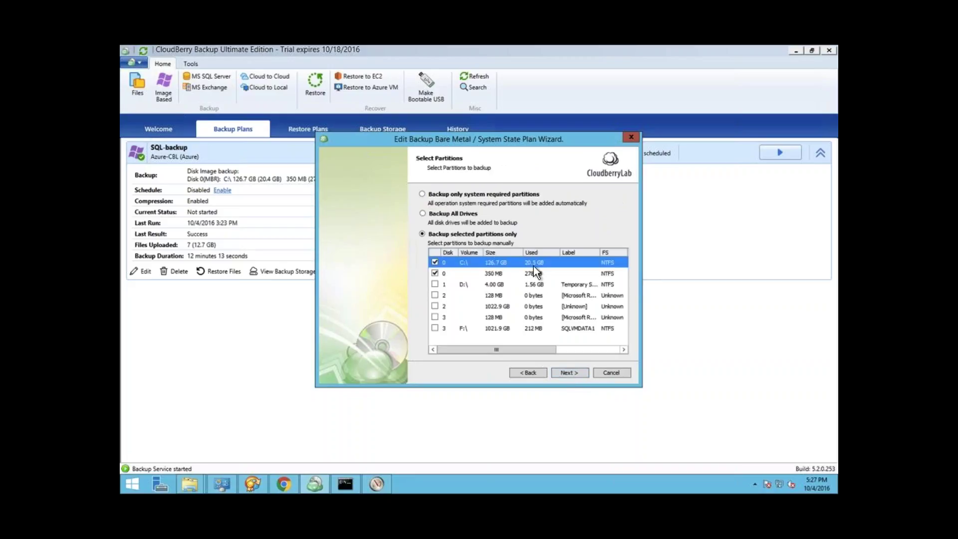
drag(518, 140, 517, 160)
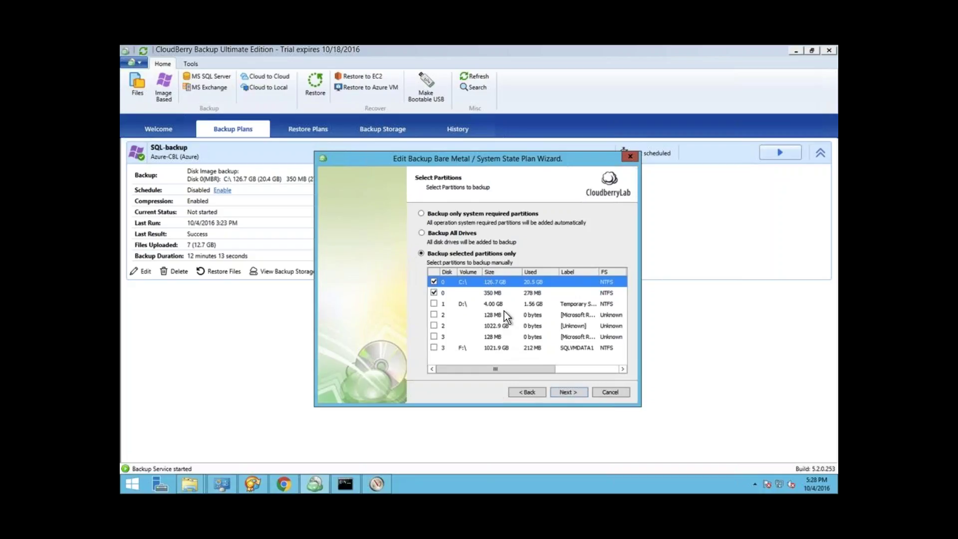
click(567, 392)
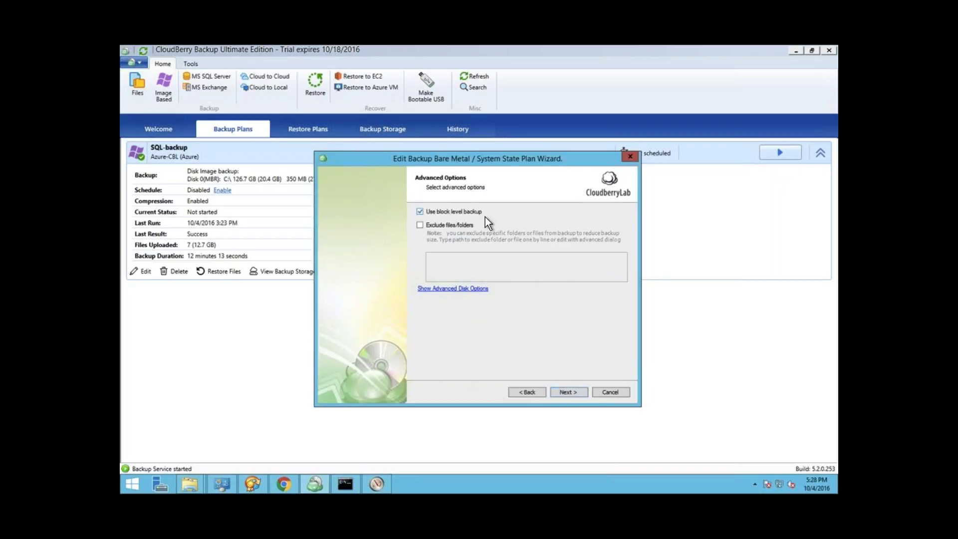
- Enable excluding files/folders, view the folder exclusion dialog without choosing any, and proceed to the compression and encryption options
click(448, 224)
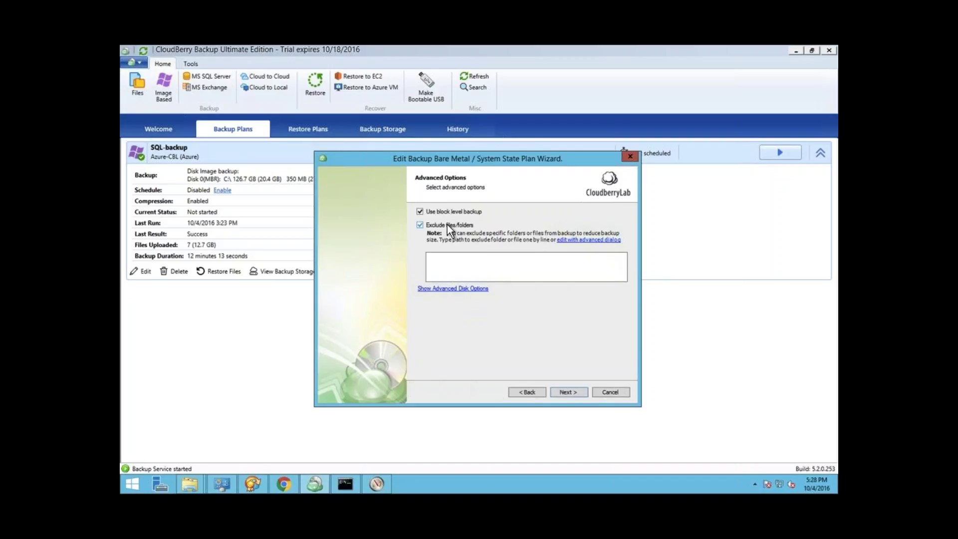
click(593, 241)
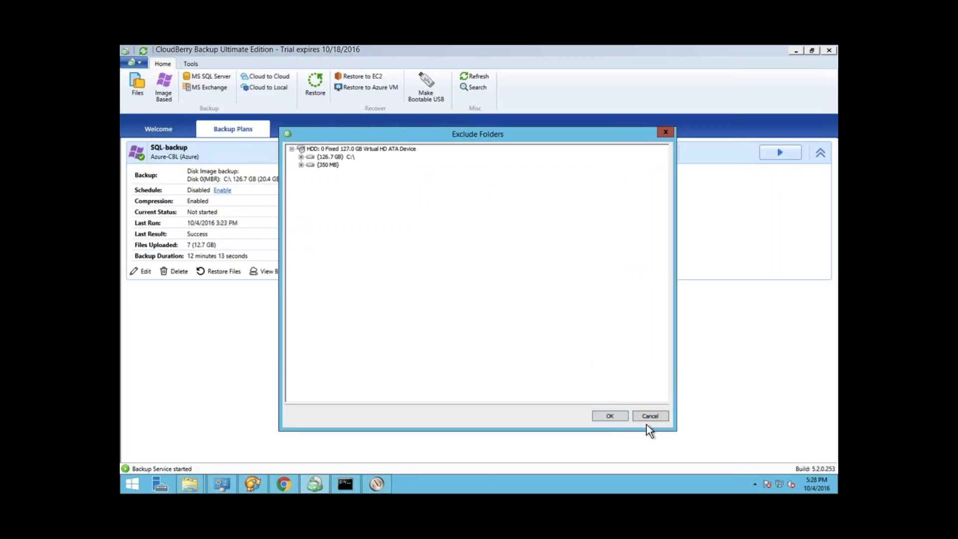
click(660, 416)
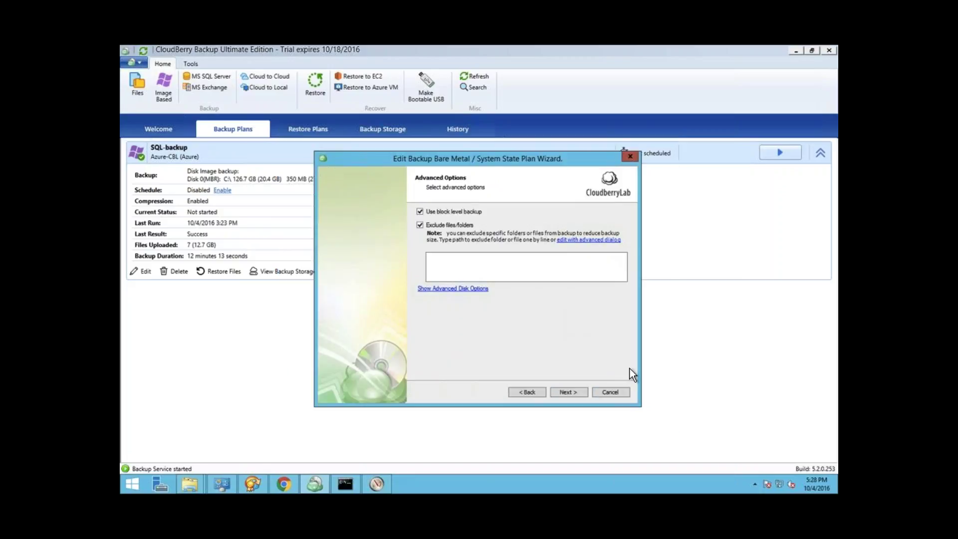
click(571, 390)
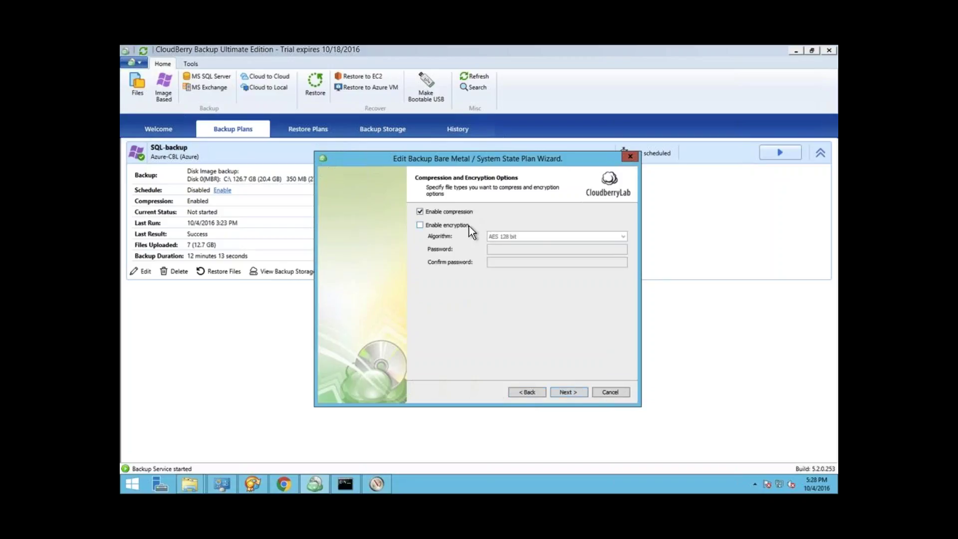
- Enable encryption temporarily to examine the algorithm choices, and turn it back off
click(444, 223)
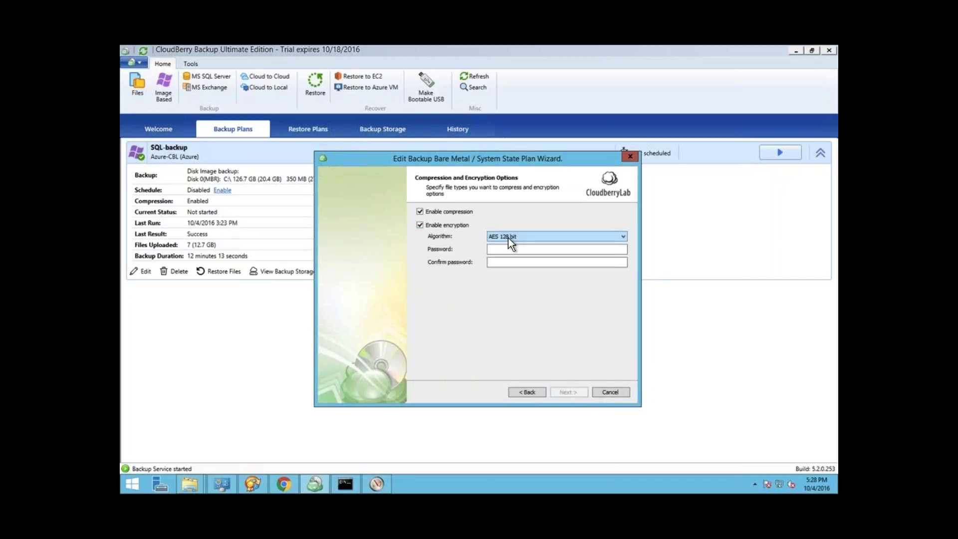
click(538, 238)
click(500, 314)
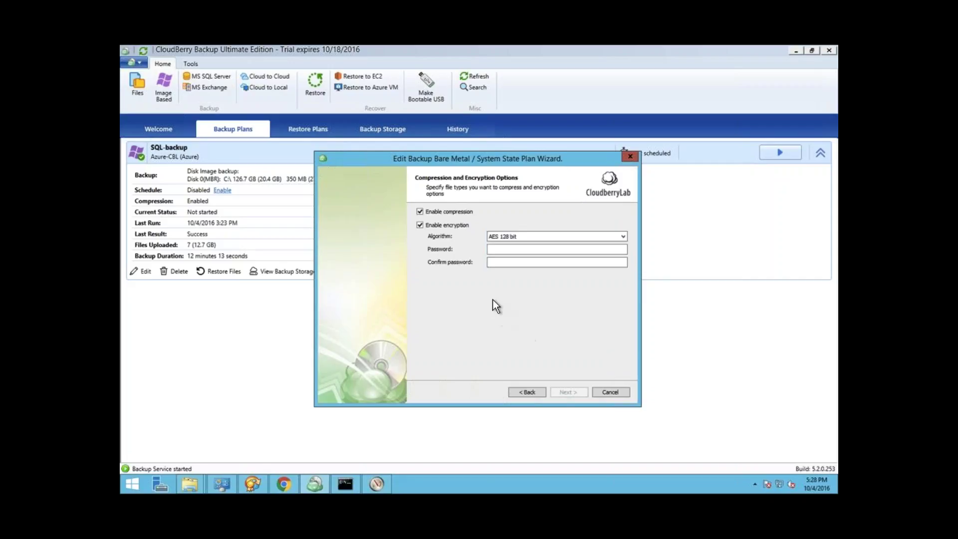
click(447, 228)
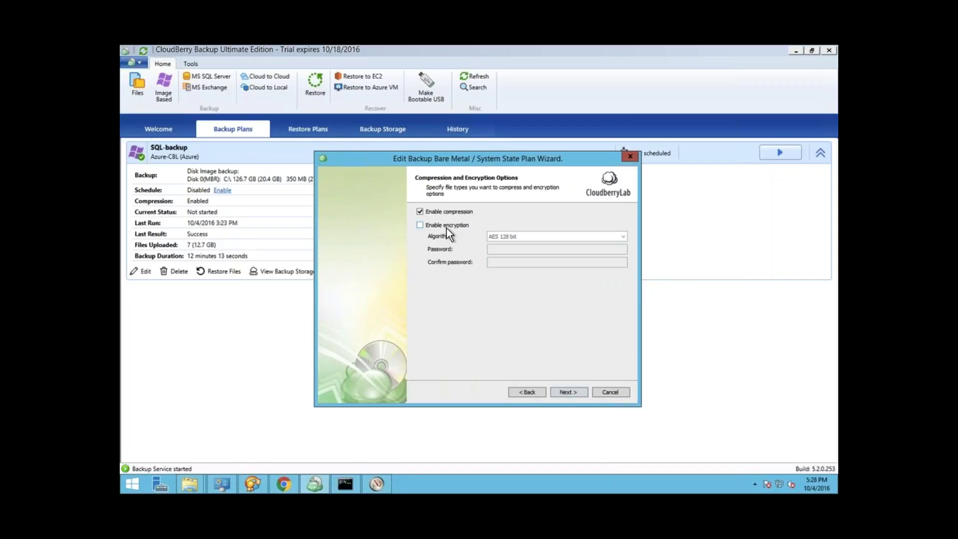
- Proceed to the retention policy, view the product-wide default retention options, and close them without changes
click(570, 391)
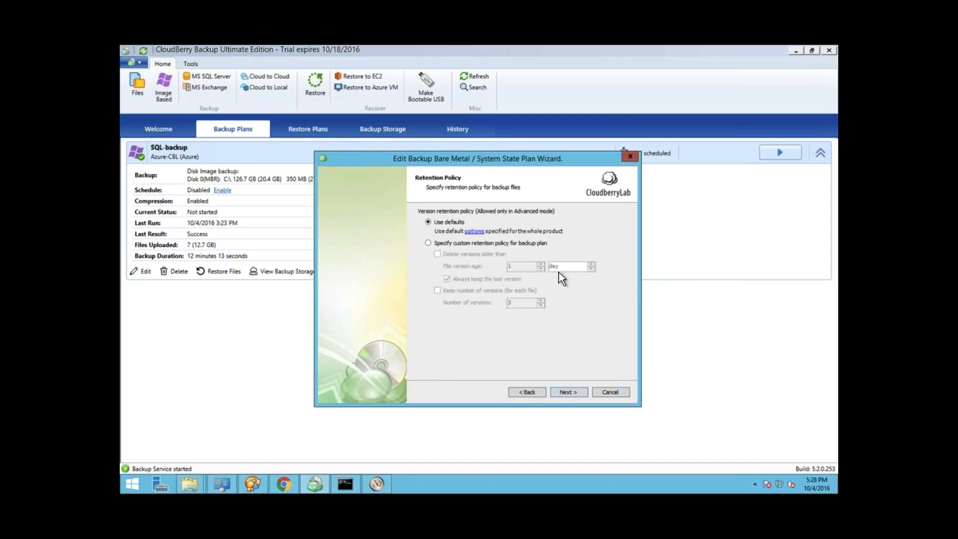
click(478, 232)
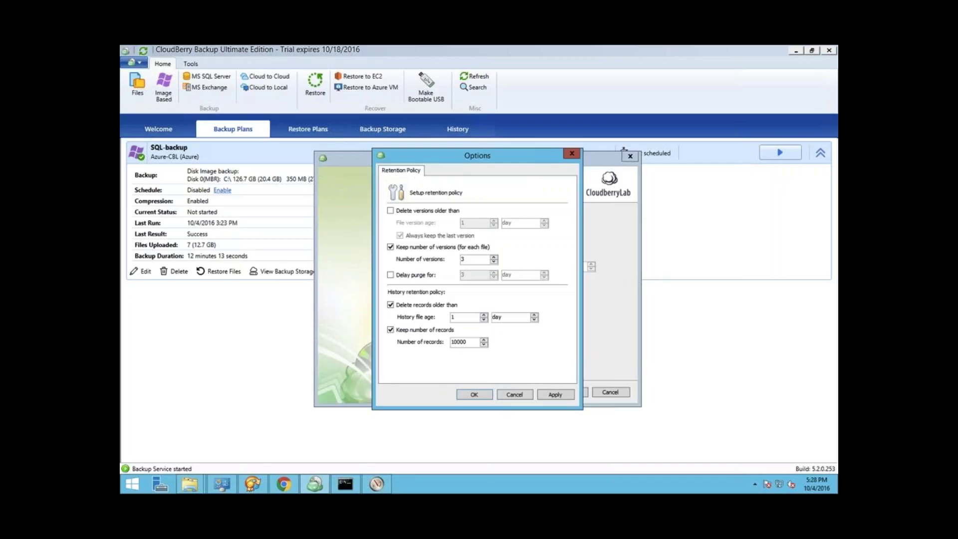
click(571, 153)
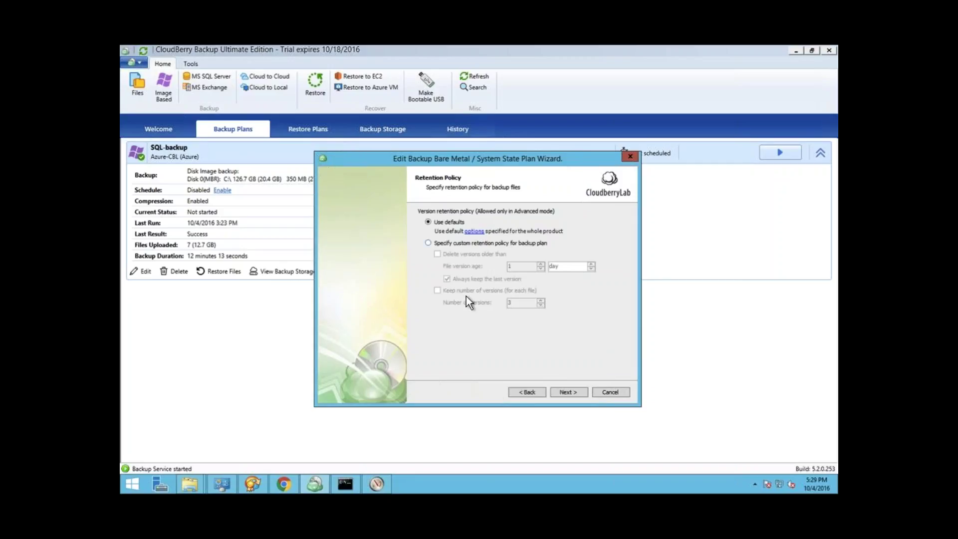
- Review the plan's schedule and full backup schedule options, and cancel the edit without saving
click(569, 393)
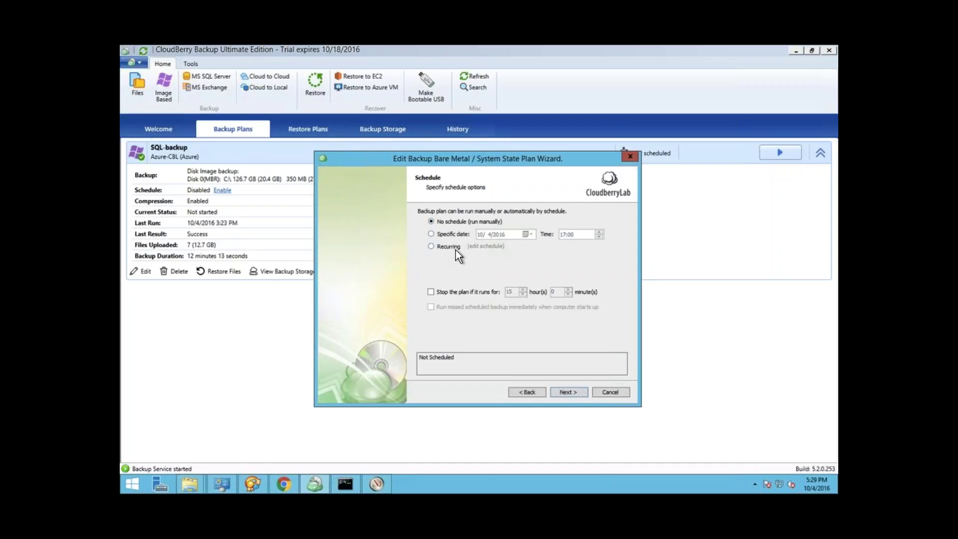
click(569, 392)
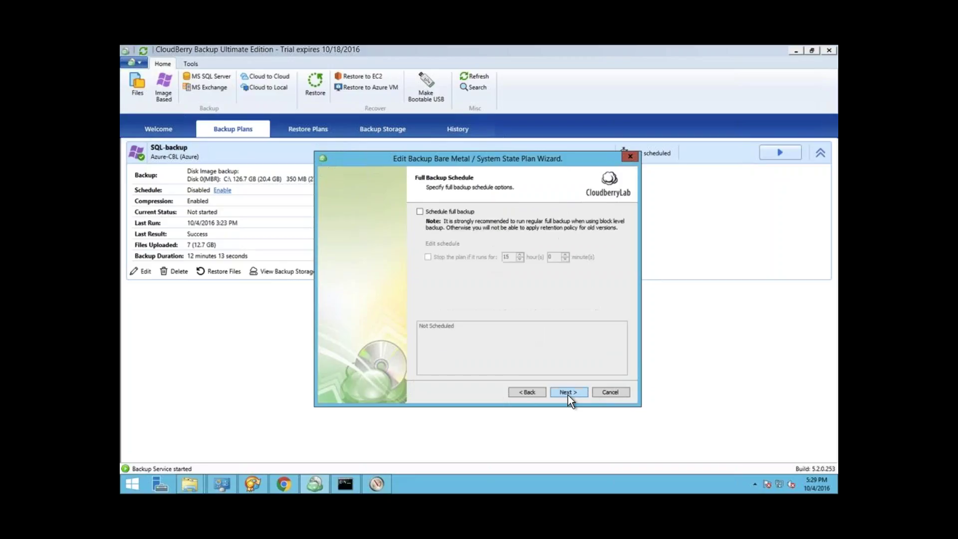
click(609, 393)
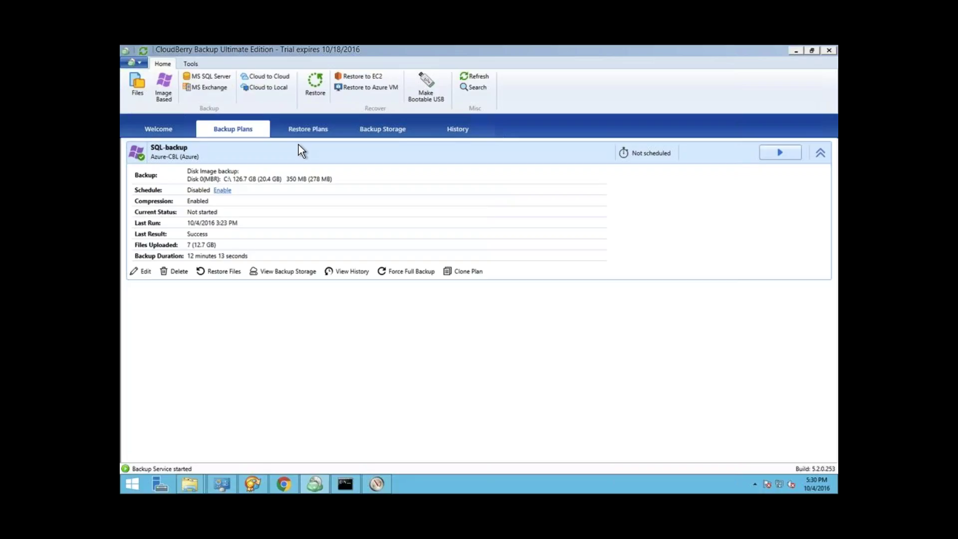
- Browse the backup storage to Azure-CBL's disk images and select the full backup of Disk 0
click(367, 131)
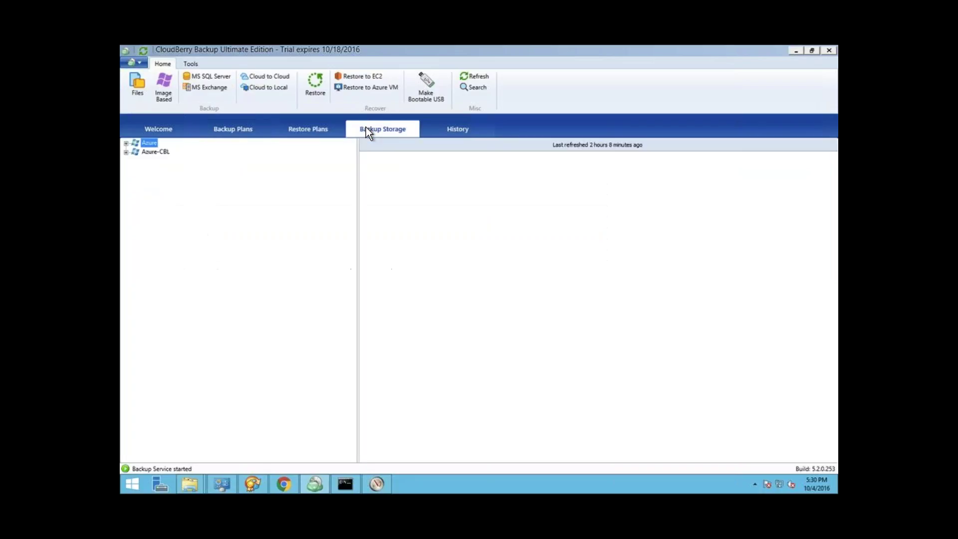
click(126, 153)
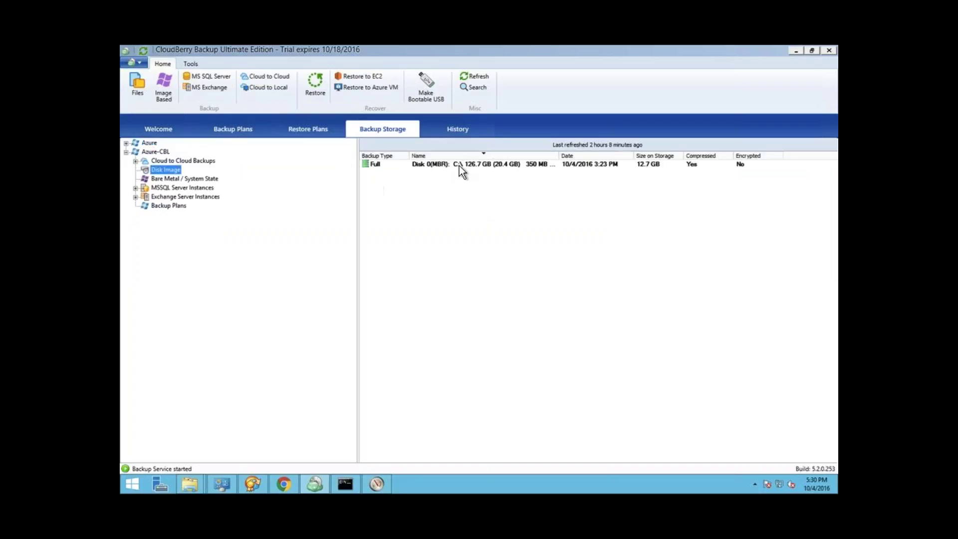
click(460, 165)
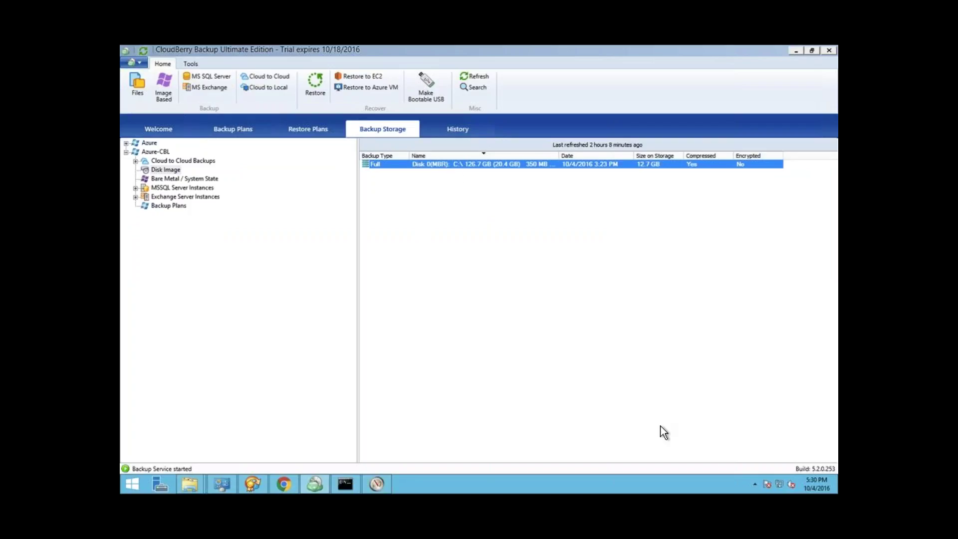
- Switch to the File Explorer window showing drive I:, move it below the backup entry, and open the CBB_SQL folder
mouse_move(190, 484)
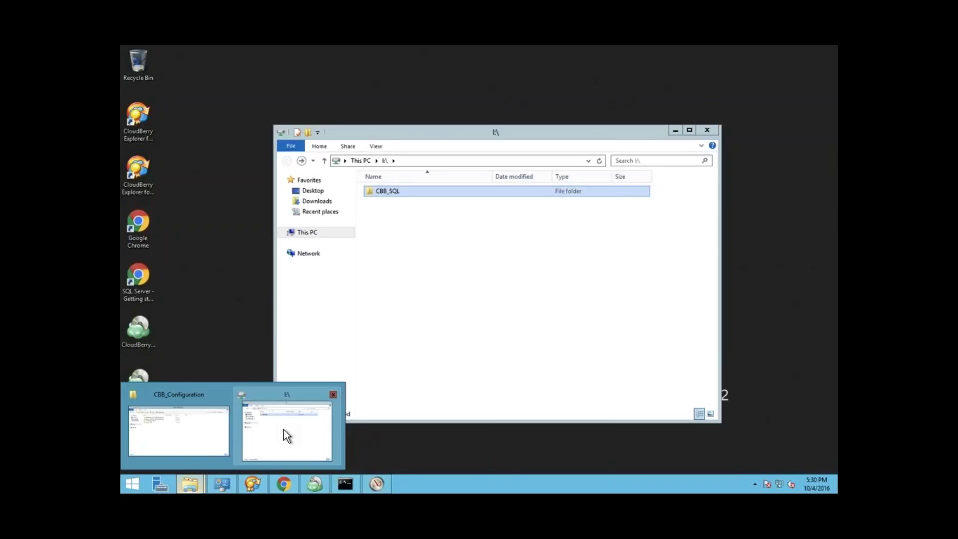
click(284, 429)
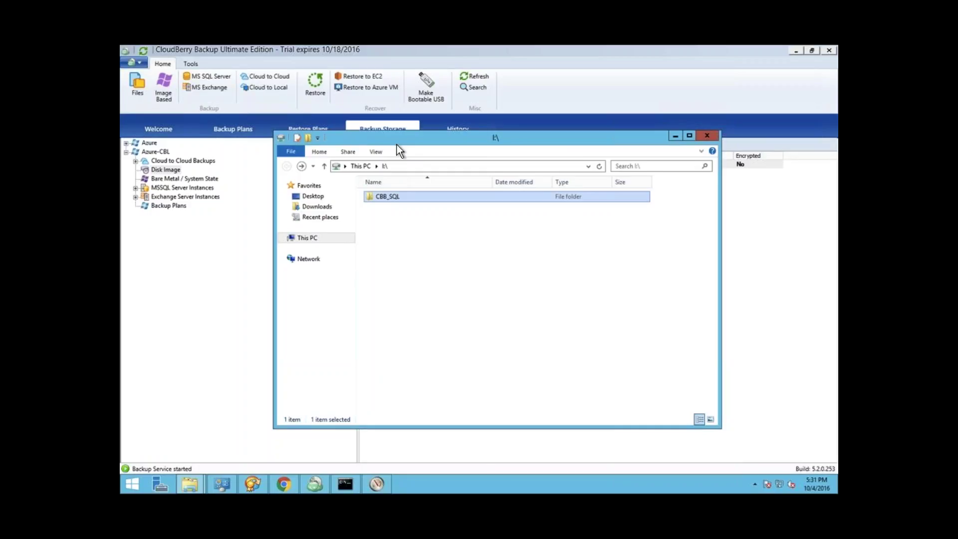
drag(397, 145, 400, 195)
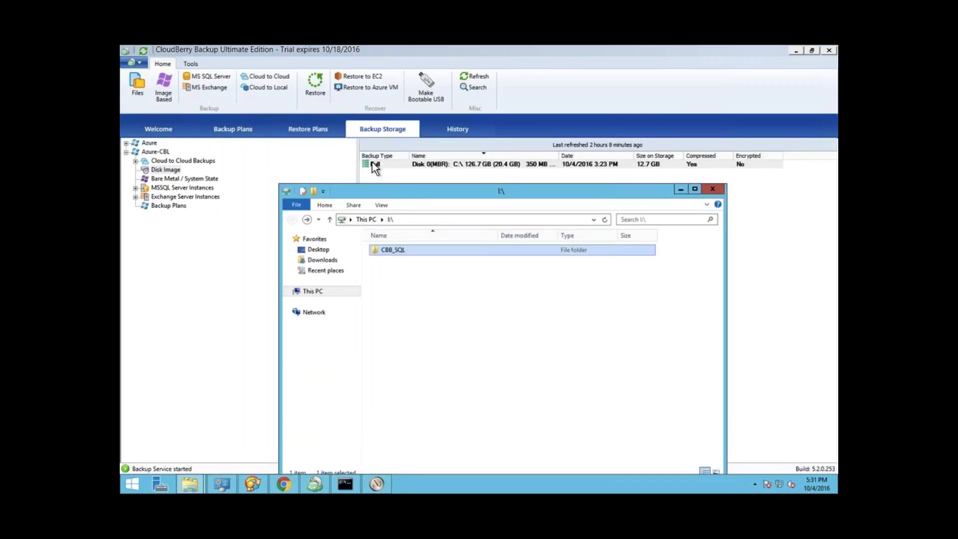
double_click(403, 253)
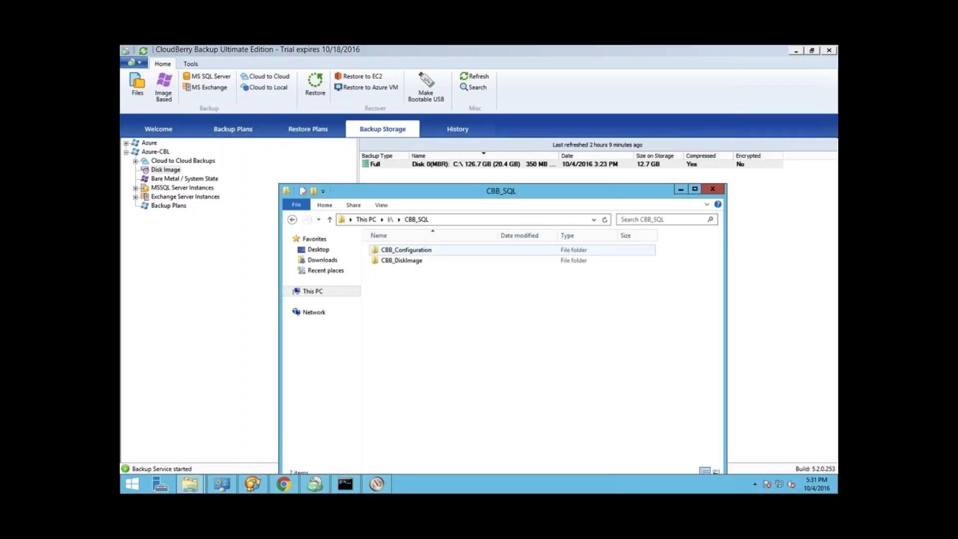
click(423, 255)
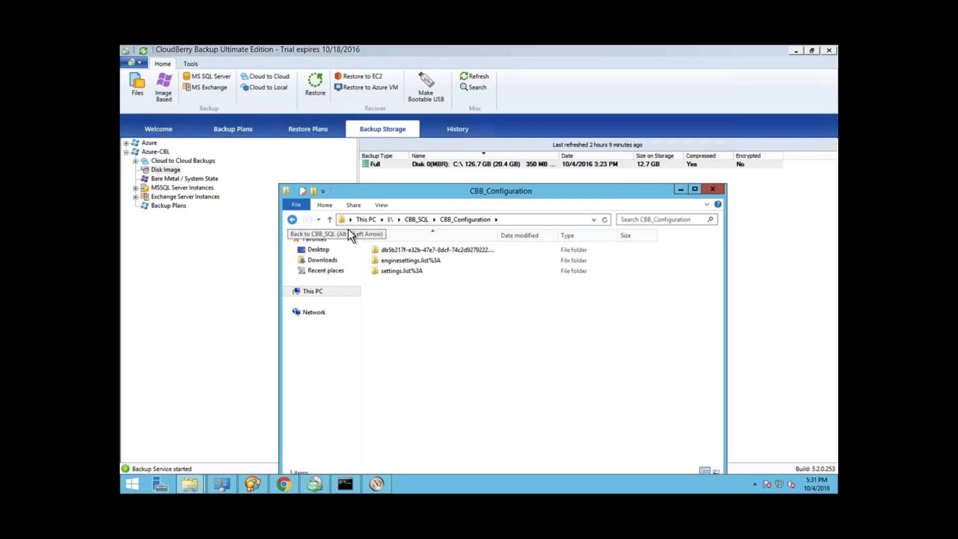
click(444, 254)
double_click(444, 254)
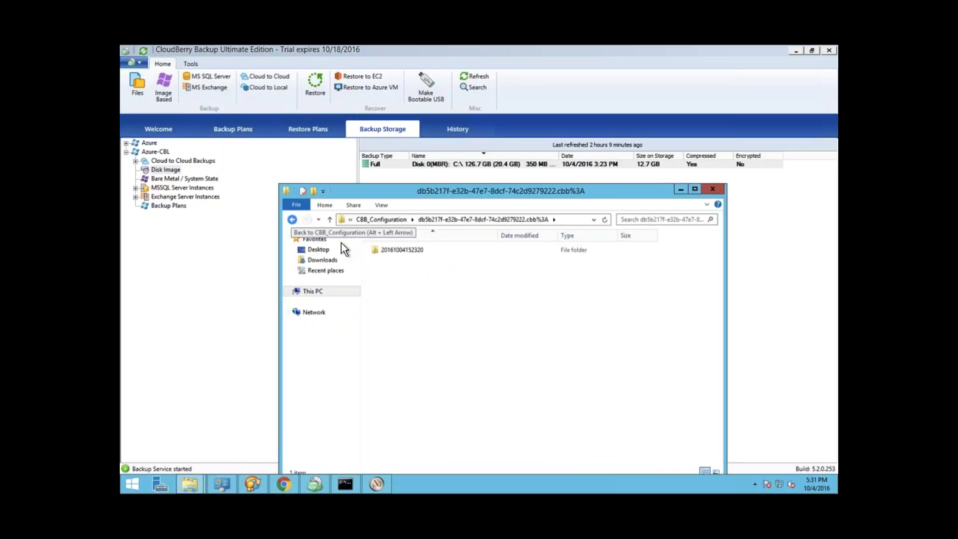
double_click(386, 252)
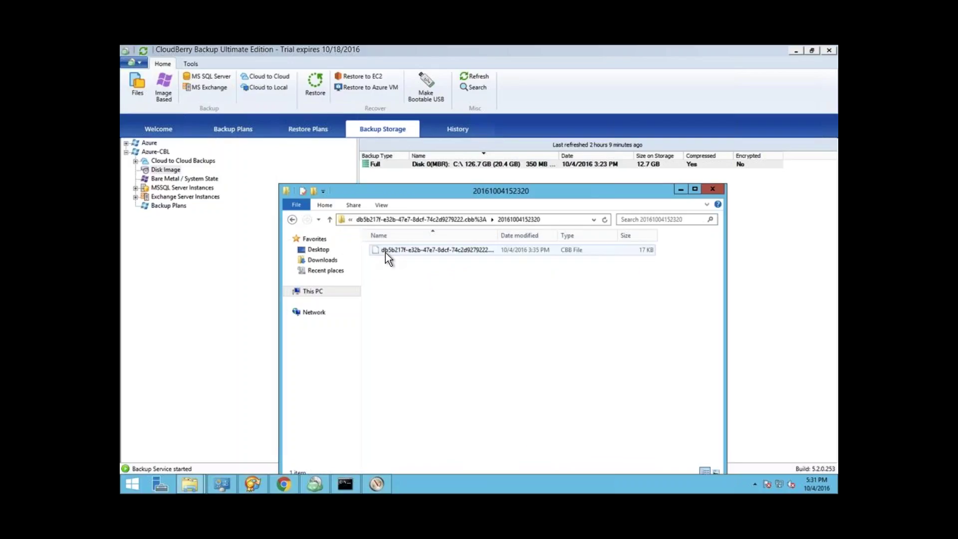
click(292, 220)
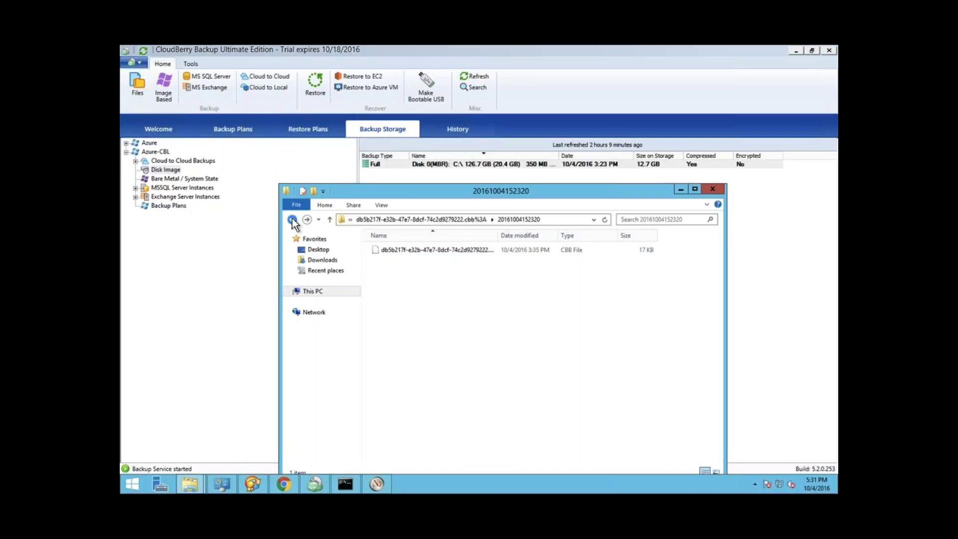
click(292, 219)
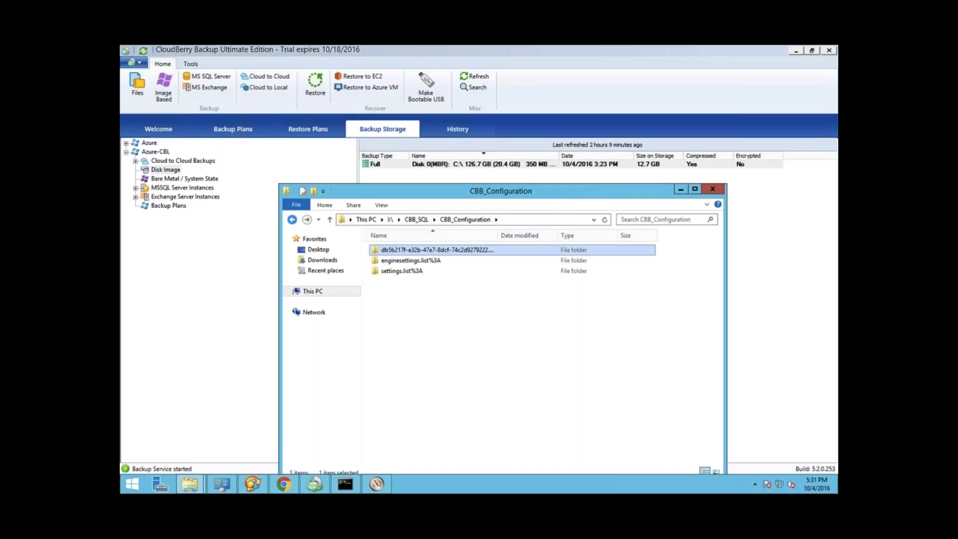
click(292, 219)
double_click(407, 261)
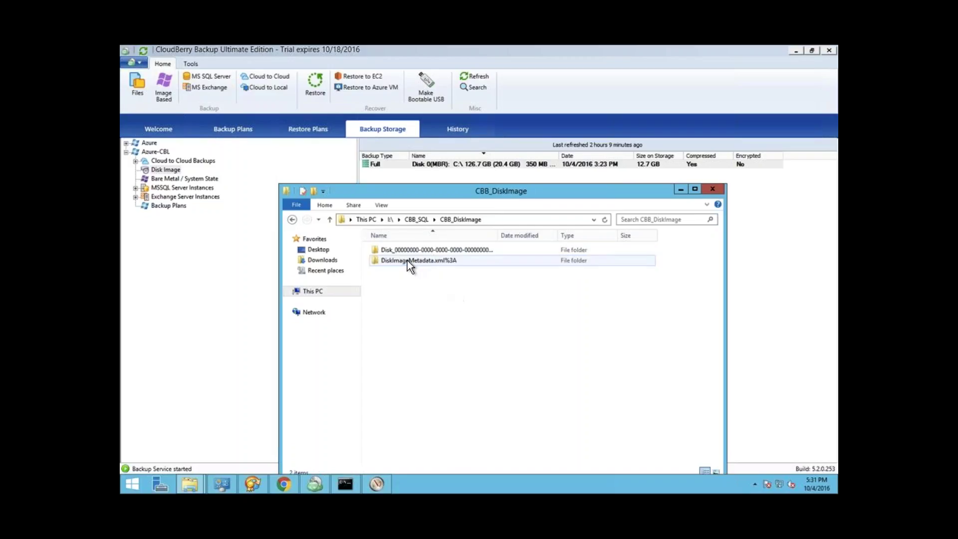
click(417, 249)
double_click(417, 250)
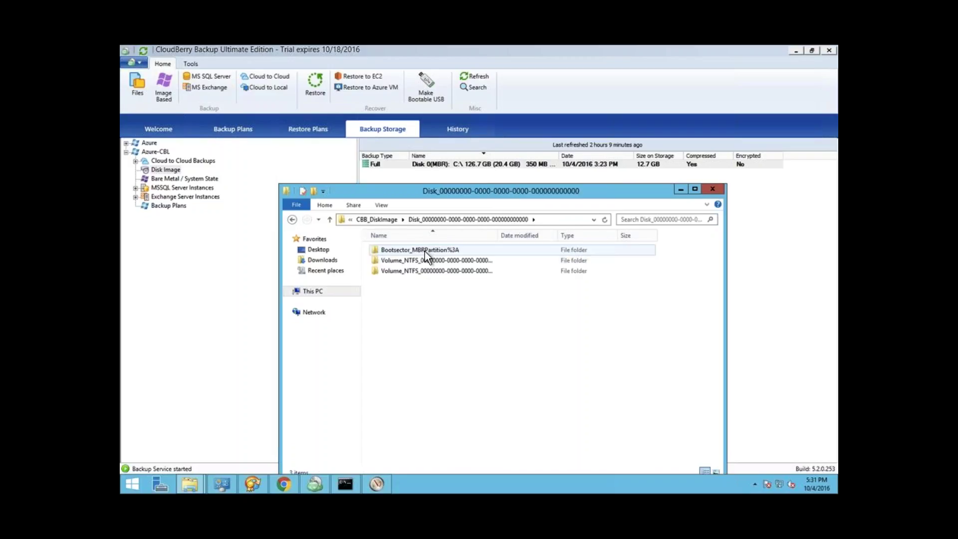
click(424, 262)
double_click(424, 261)
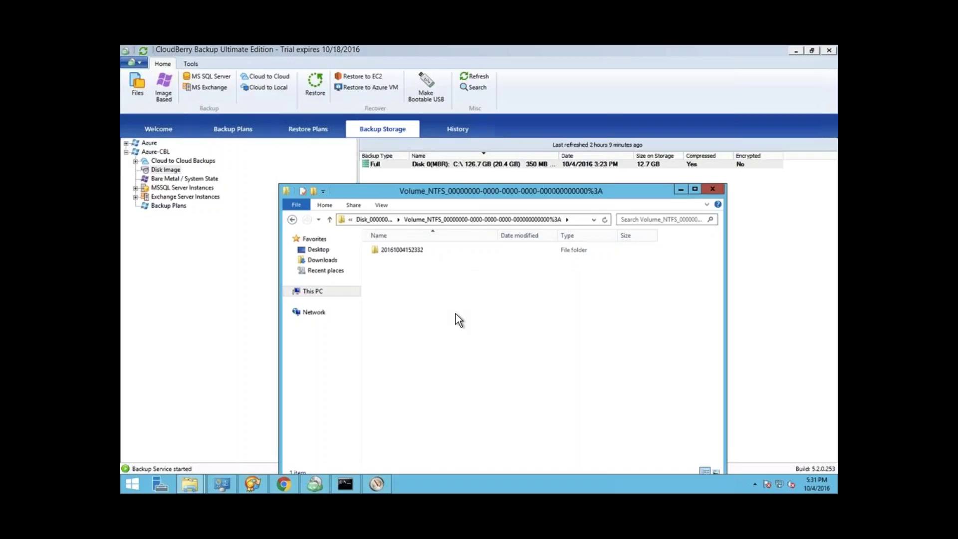
double_click(425, 250)
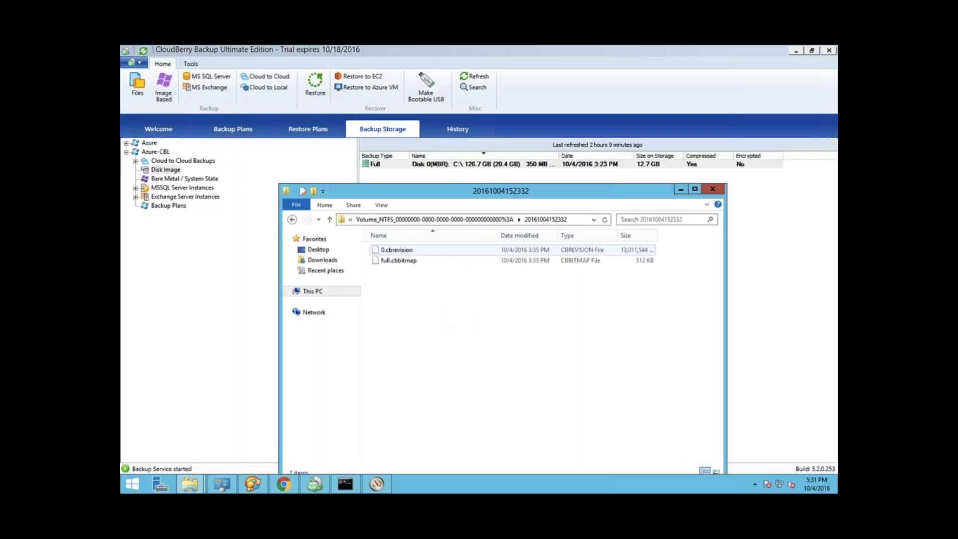
click(464, 219)
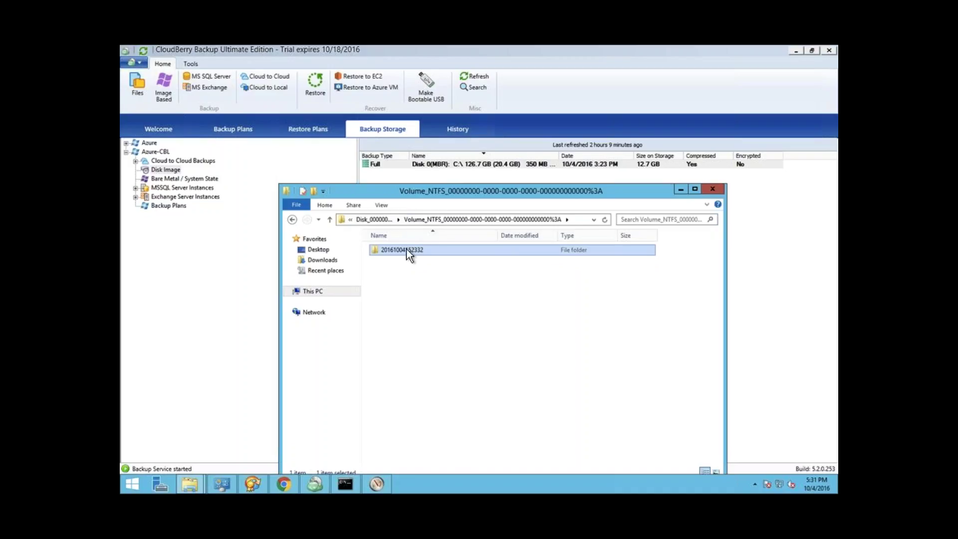
double_click(412, 250)
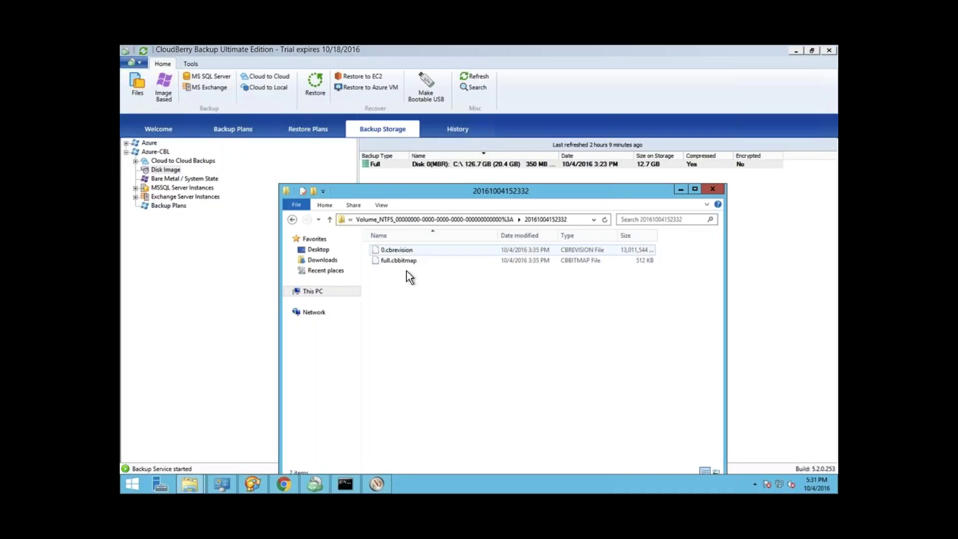
mouse_move(418, 262)
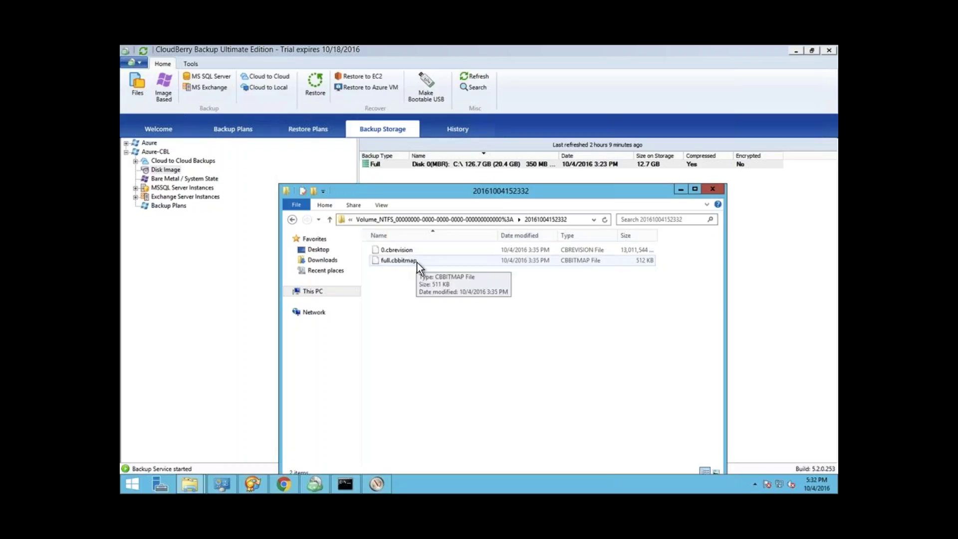
click(292, 220)
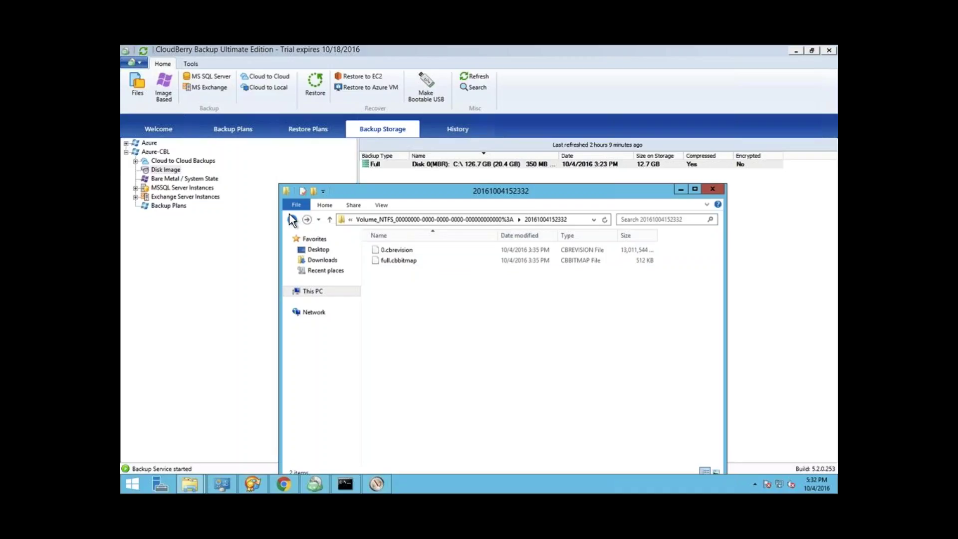
click(307, 220)
- Return to the disk folder containing the boot sector and volume folders, and minimize the File Explorer window
drag(405, 194, 366, 130)
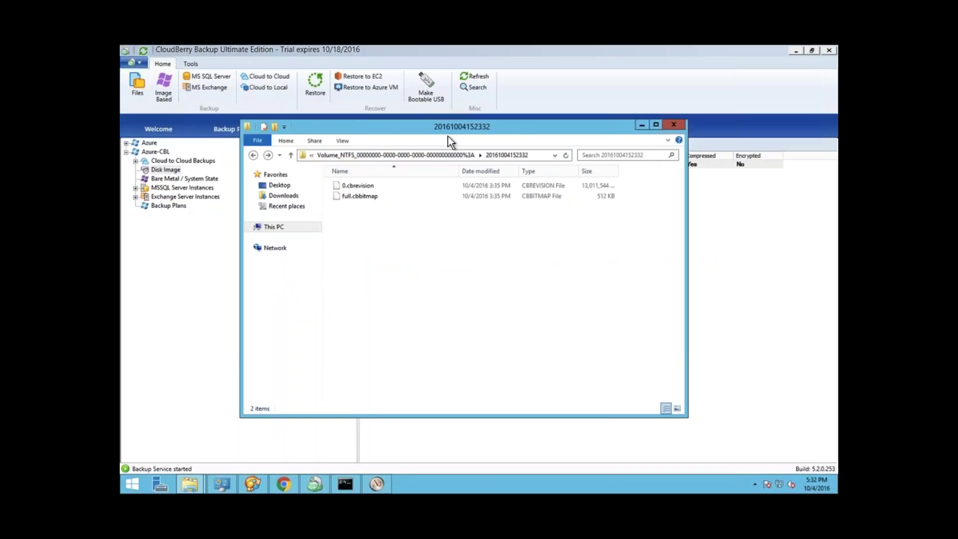
click(254, 156)
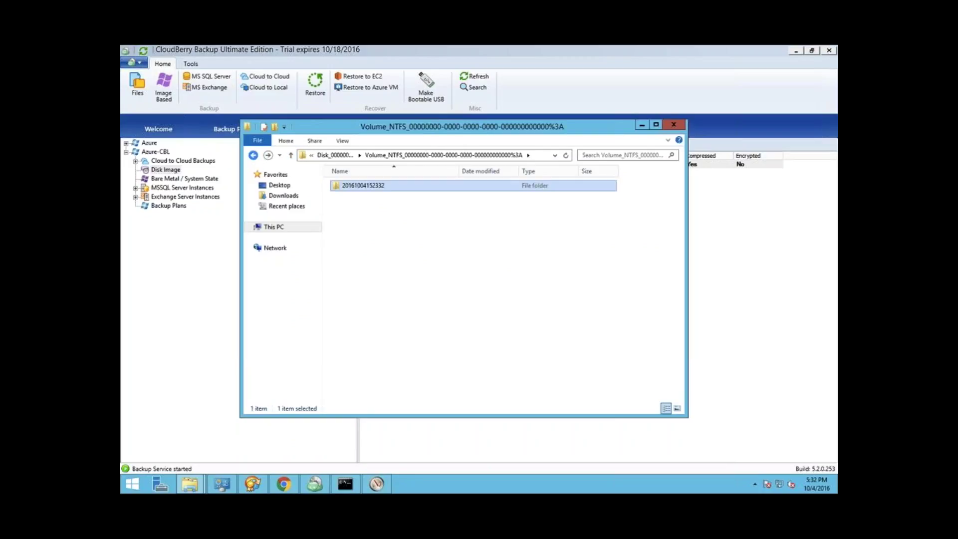
drag(406, 127, 395, 146)
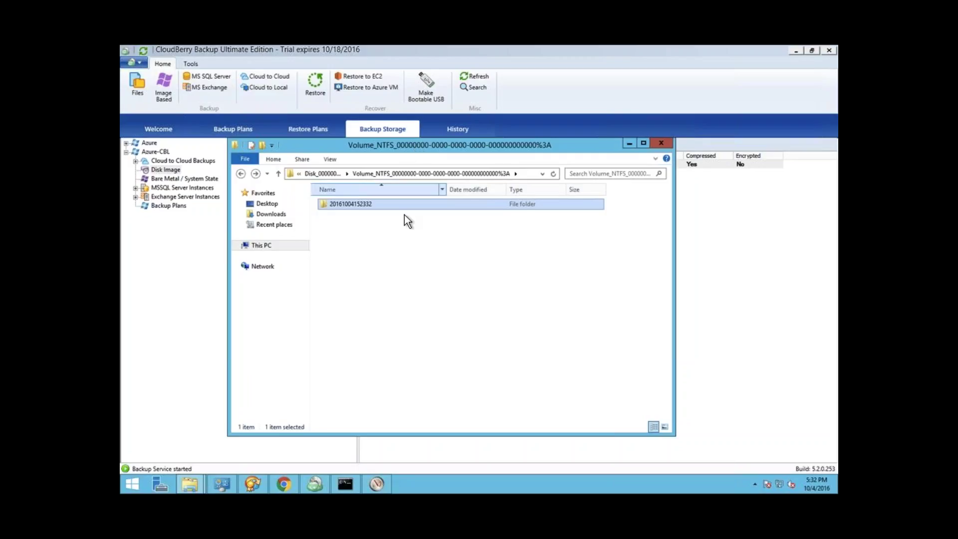
click(320, 175)
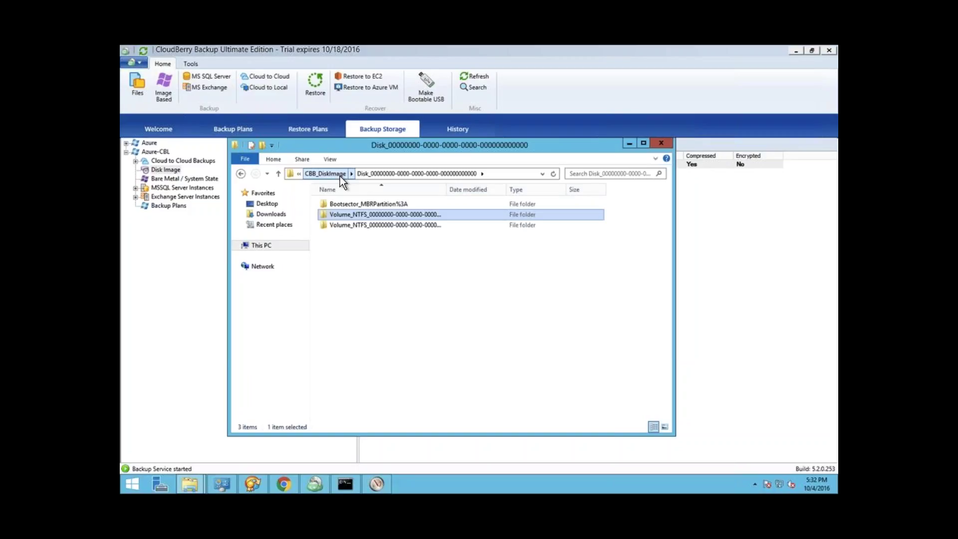
click(630, 143)
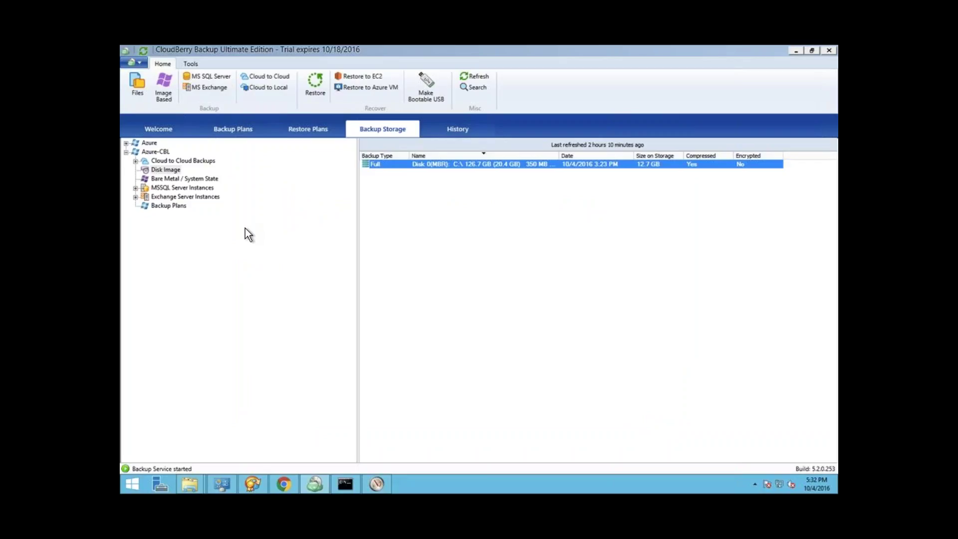
- Go to the restore plans and expand the details of the existing Azure-CBL restore plan
click(238, 129)
click(307, 130)
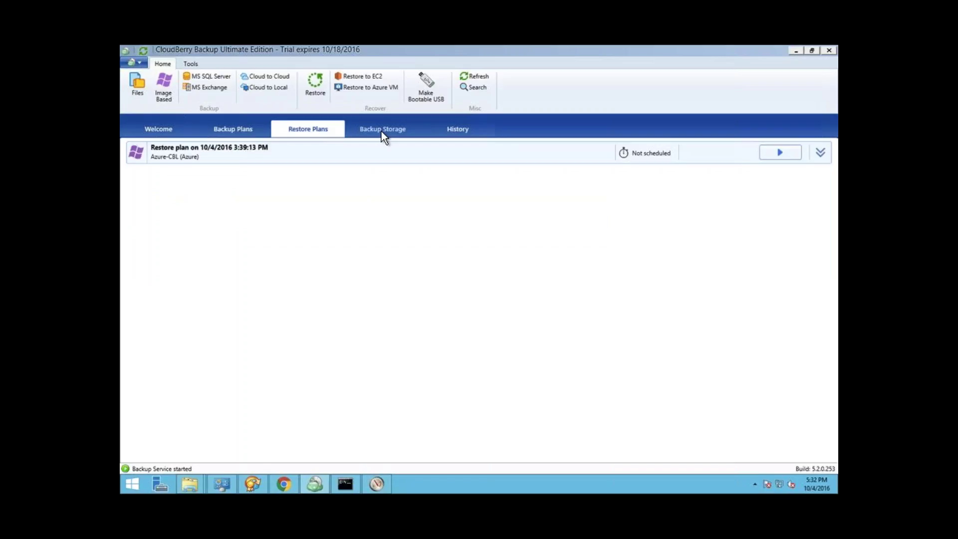
click(460, 159)
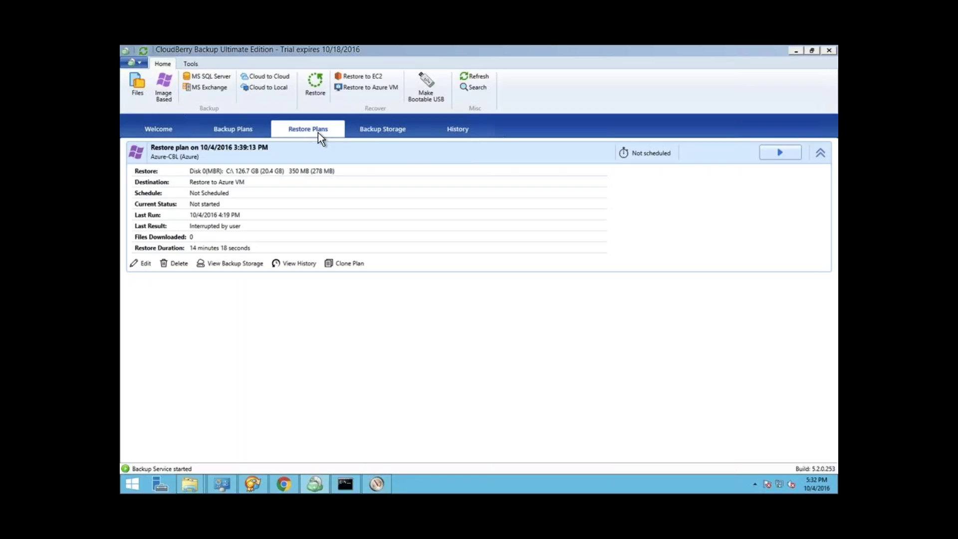
- Open the existing restore plan for editing, keep Azure-CBL (Azure) as the cloud storage, and choose Save restore plan
click(184, 245)
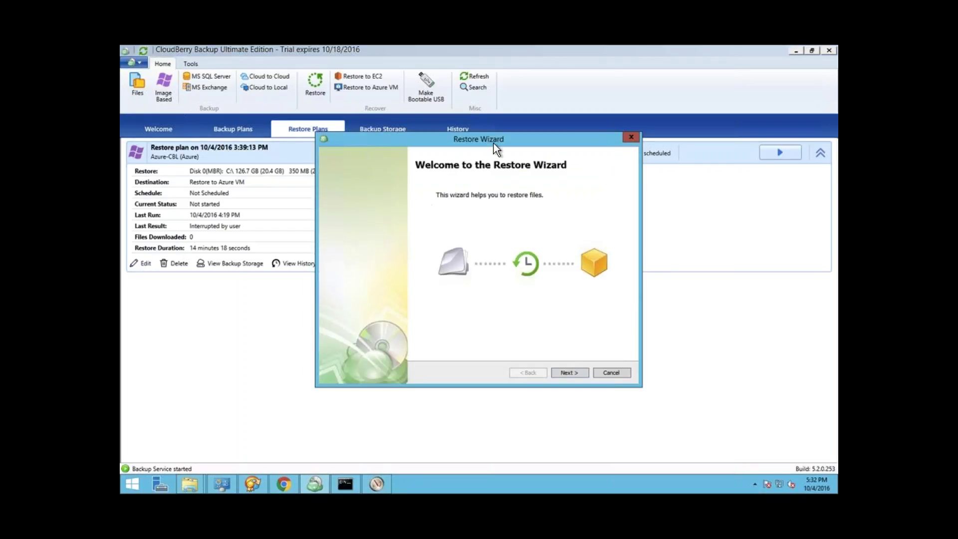
click(542, 378)
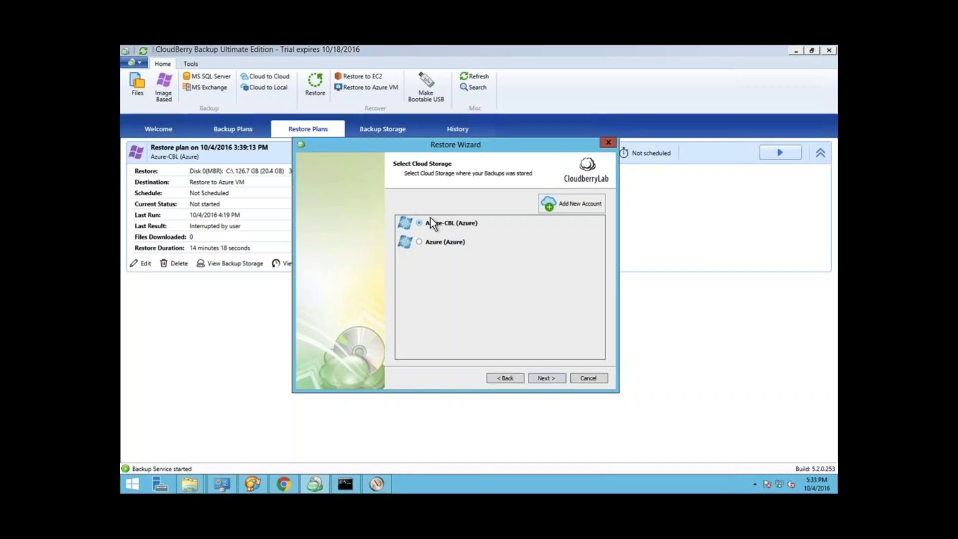
click(554, 379)
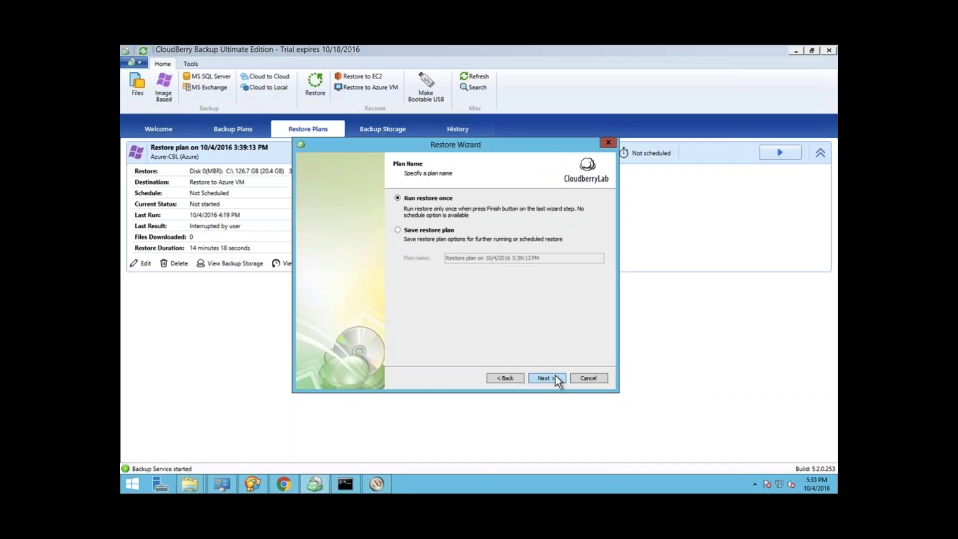
click(444, 230)
drag(579, 258, 395, 252)
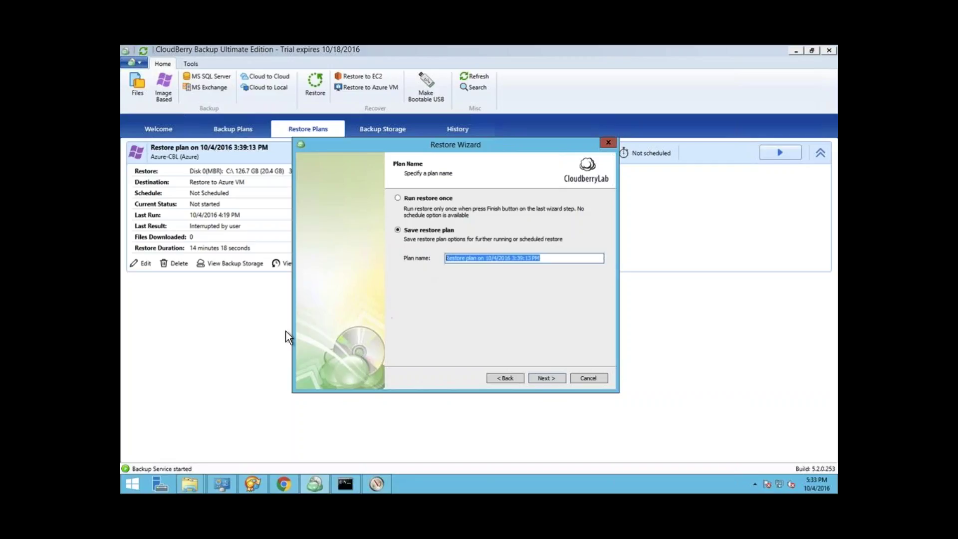
- Switch to the Command Prompt and try to run cbb from the user's home folder
mouse_move(193, 481)
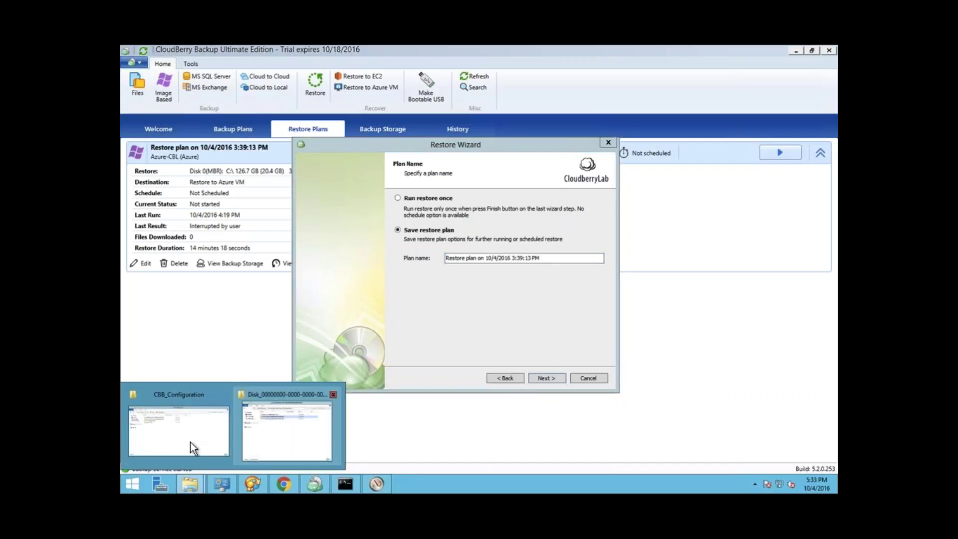
mouse_move(178, 437)
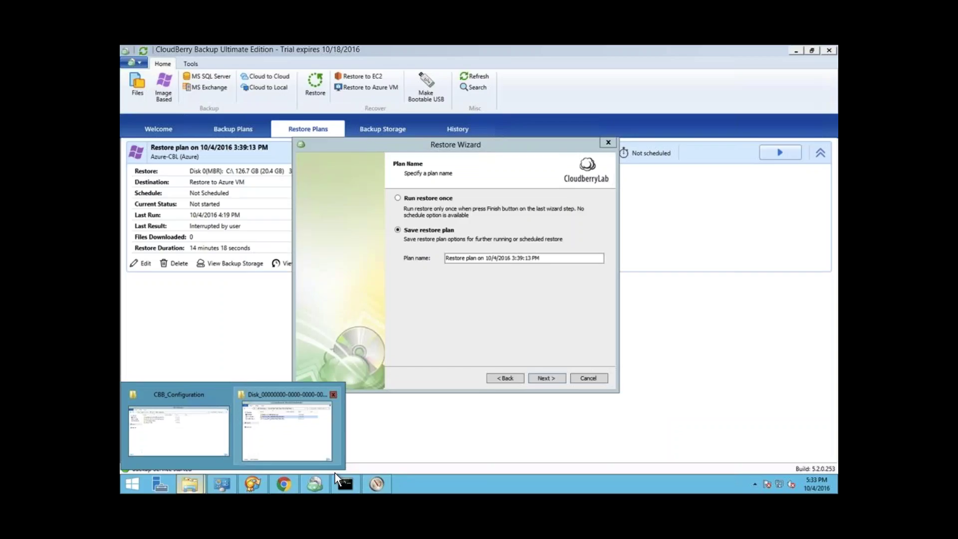
click(346, 484)
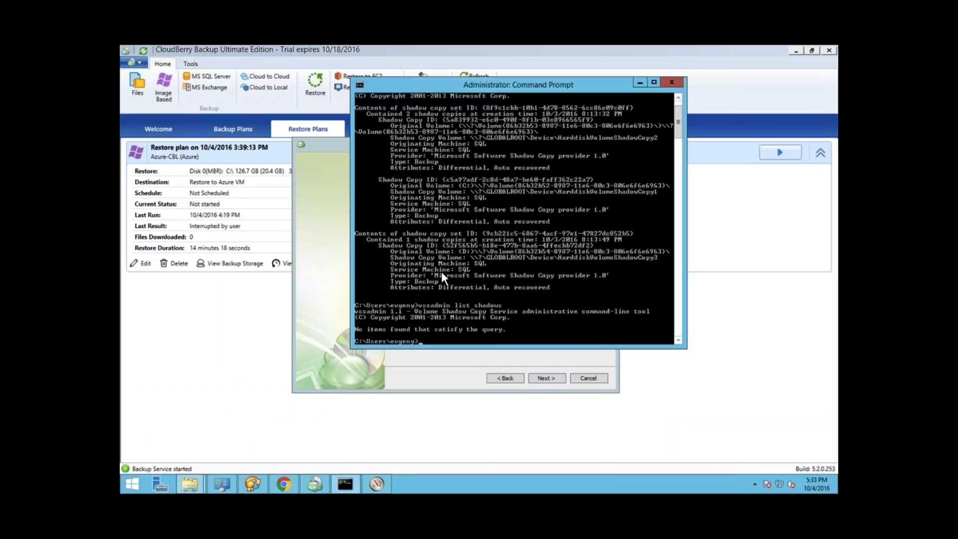
text(cbb)
key(Return)
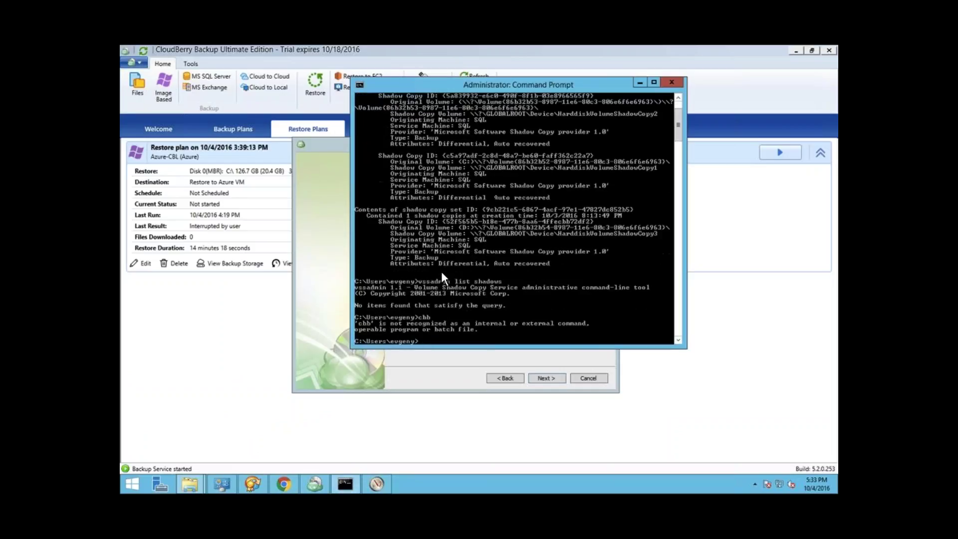
- Go up to the root of drive C, change into Program Files, and try to list its contents with ls
text(cd ..)
key(Return)
text(cd ..)
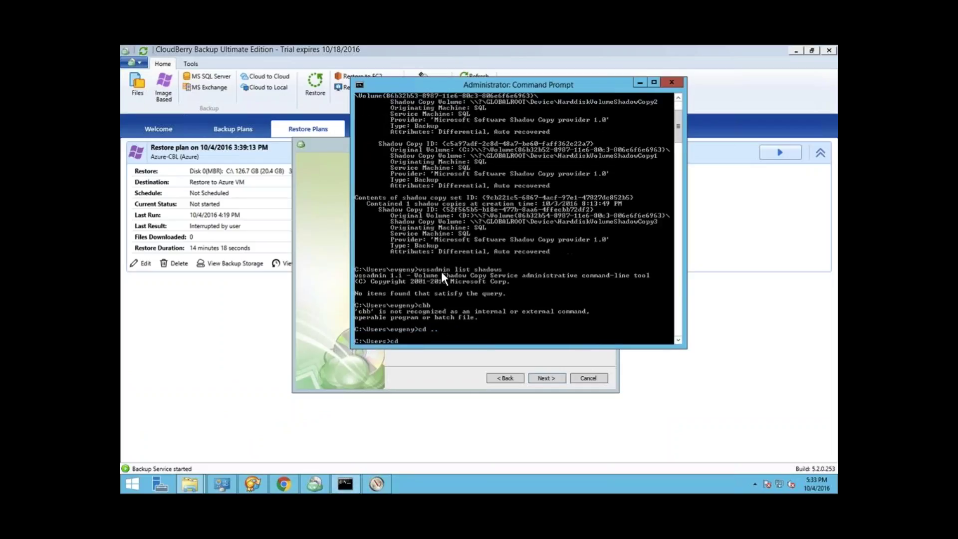
key(Return)
text(cd "Program Files")
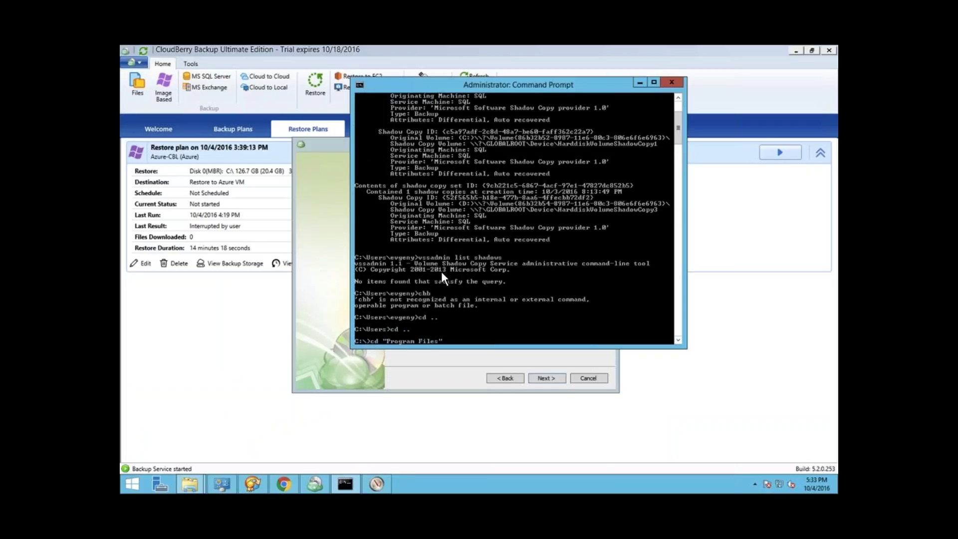
key(Return)
text(ls)
key(Return)
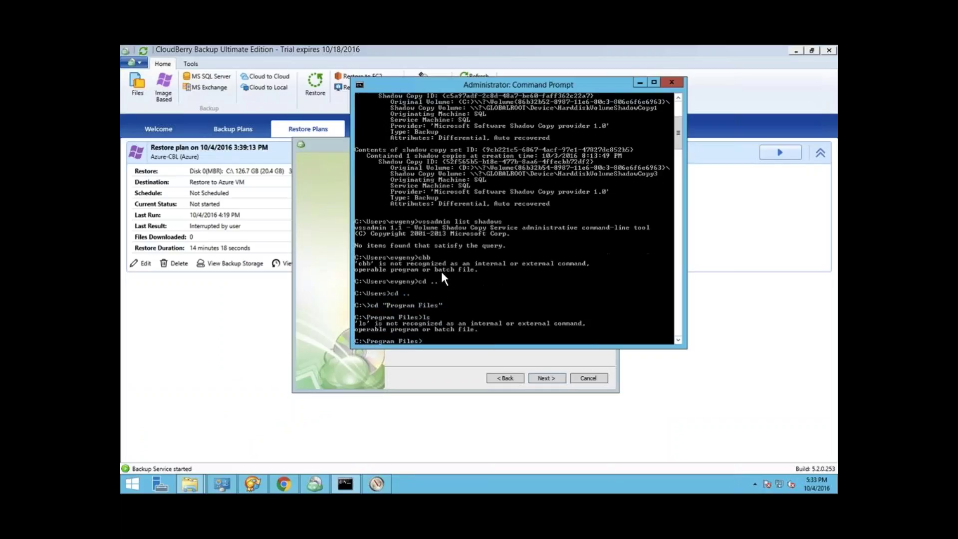
- List Program Files with dir, change into CloudBerryLab, list it as well, and change into CloudBerry Backup
text(dir)
key(Return)
text(cd CloudBerryLab)
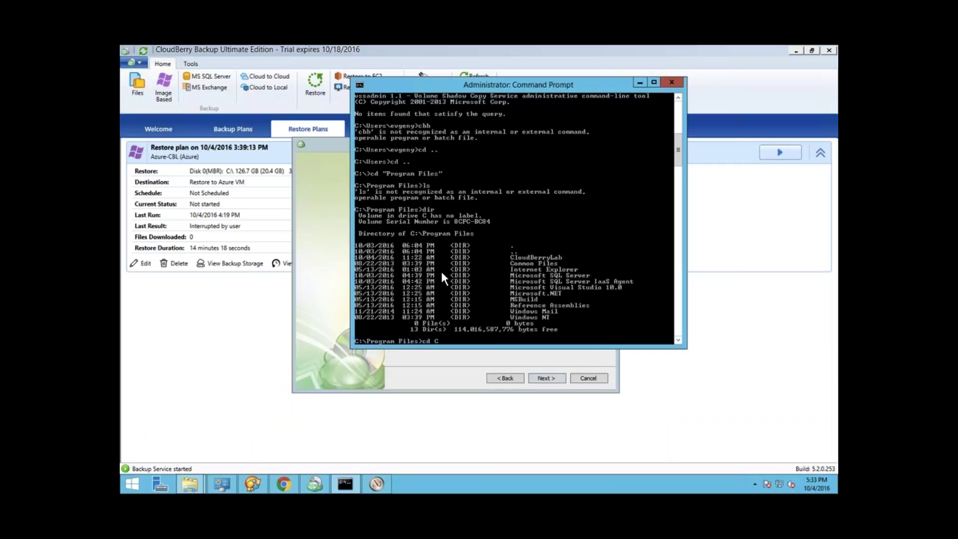
key(Return)
text(dir)
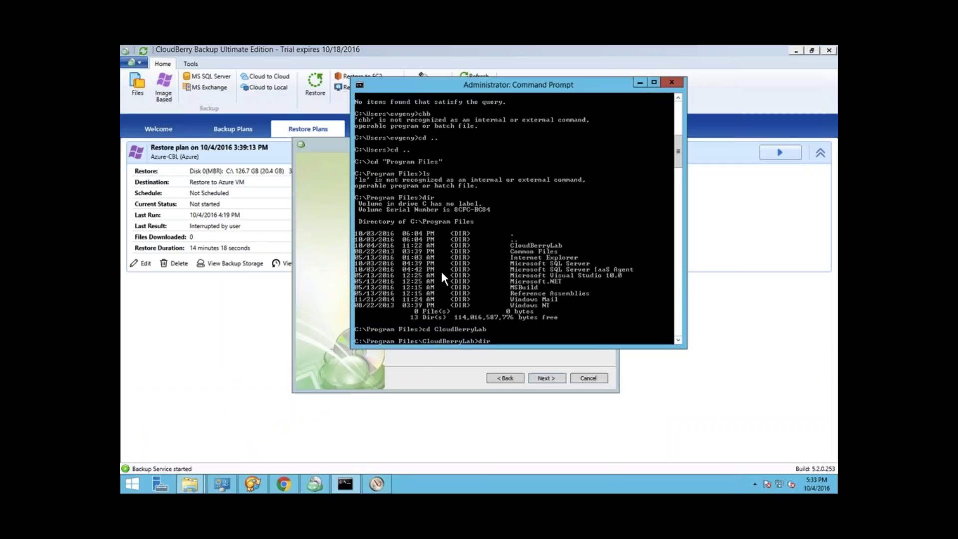
key(Return)
text(cd)
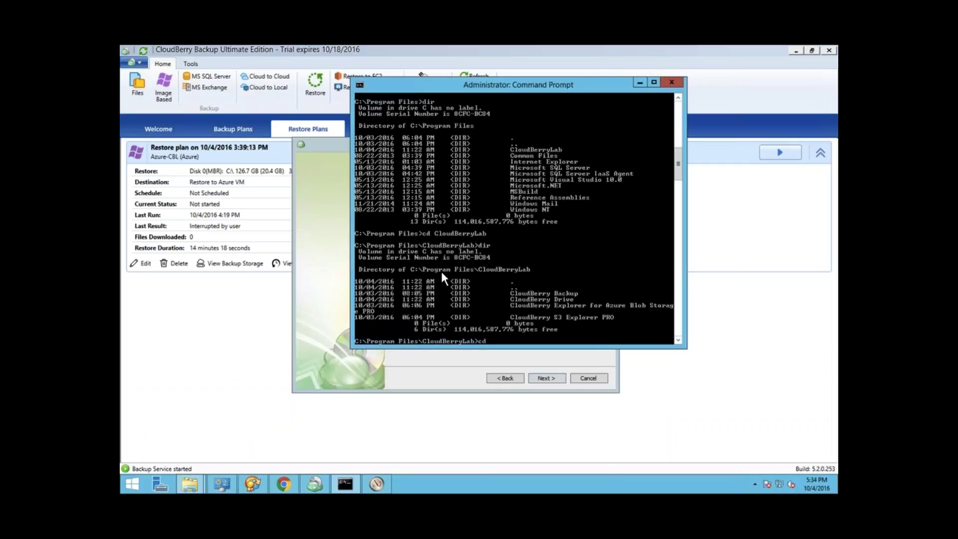
text( "CloudBerry Backup")
key(Return)
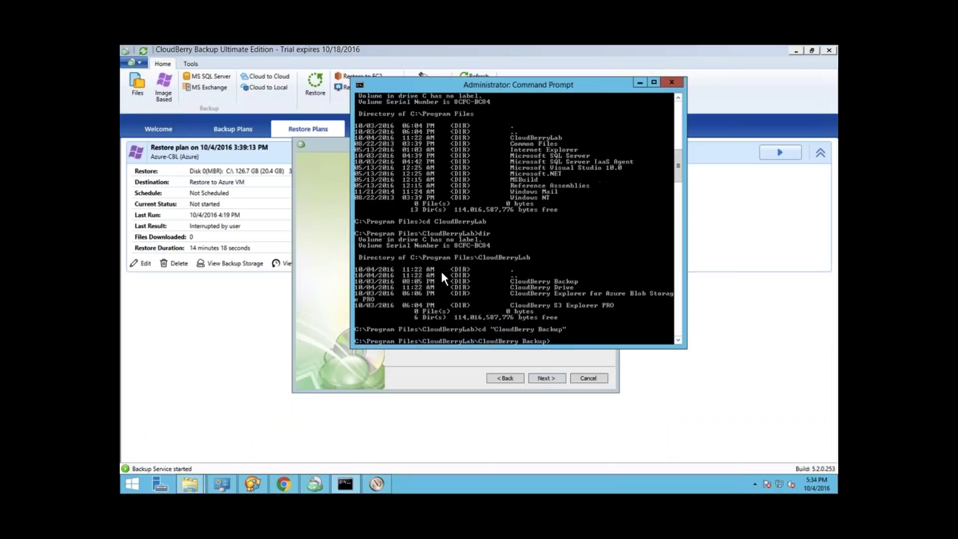
- Run cbb without arguments and enlarge the Command Prompt window to view the full commands help
text(cbb)
key(Return)
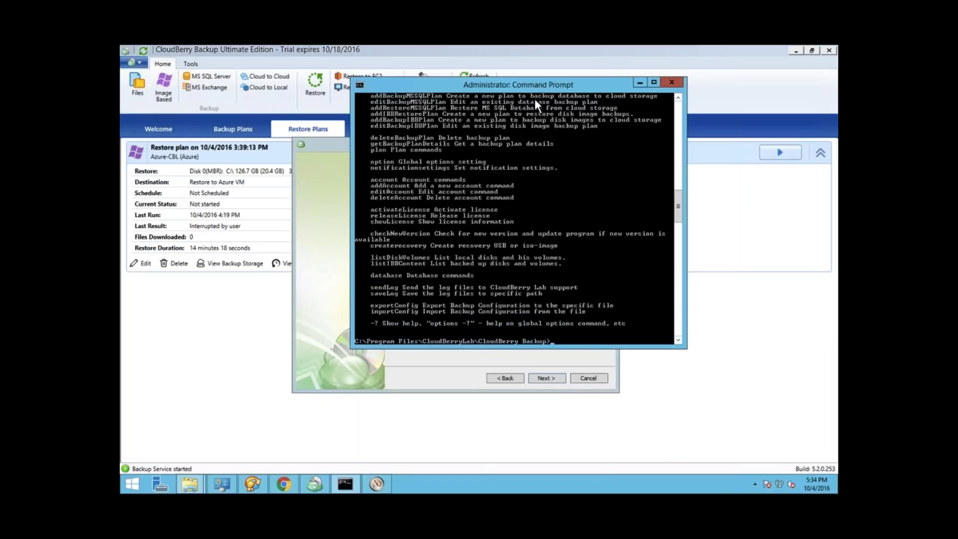
drag(536, 82, 442, 88)
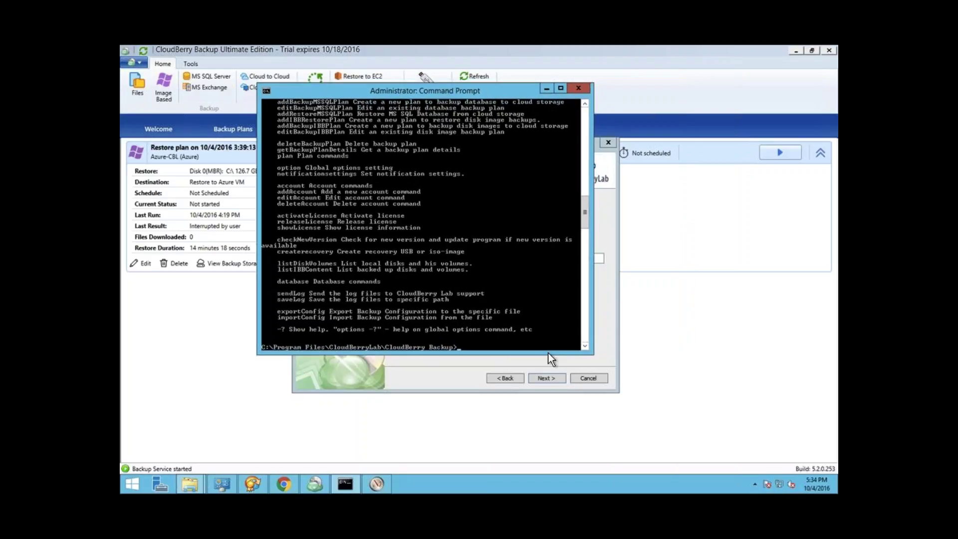
drag(548, 354, 546, 432)
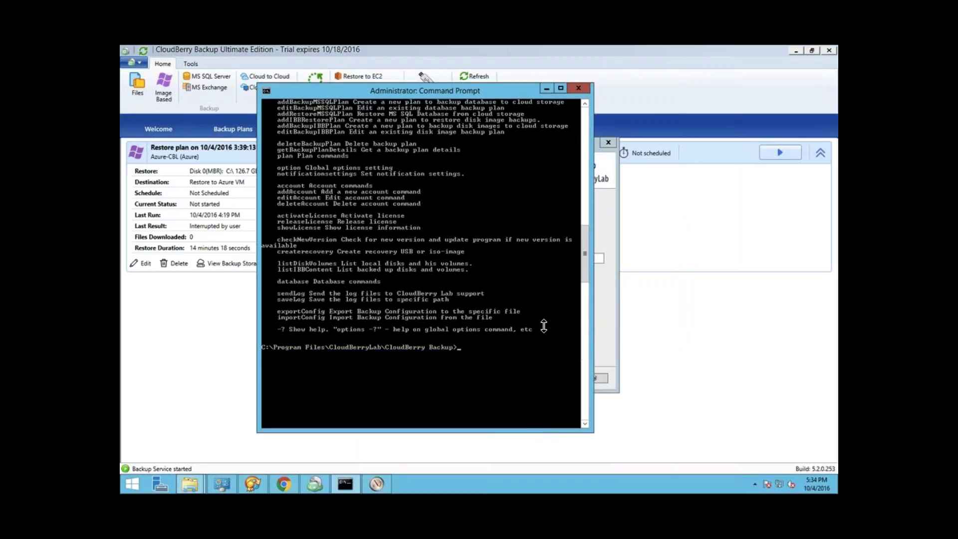
click(587, 104)
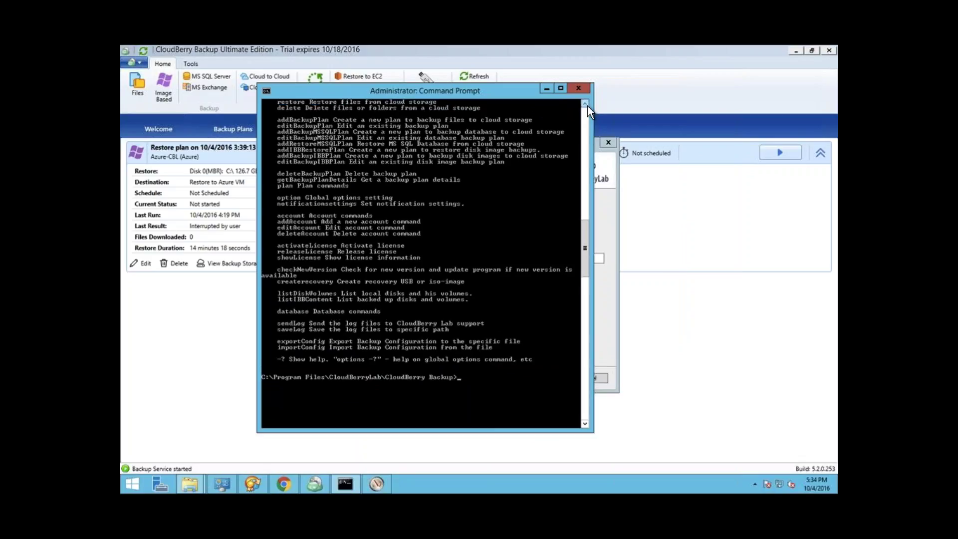
scroll(588, 106, up, 3)
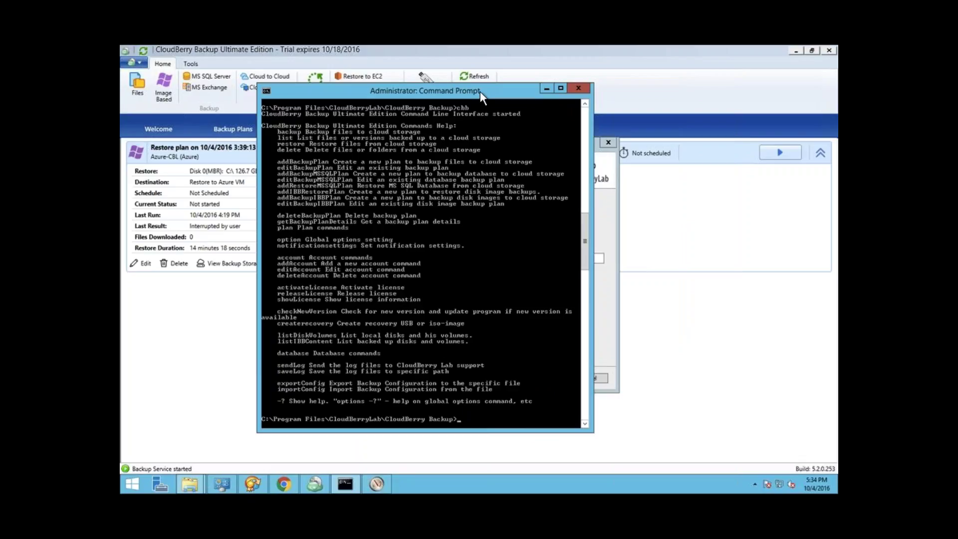
drag(480, 92, 431, 83)
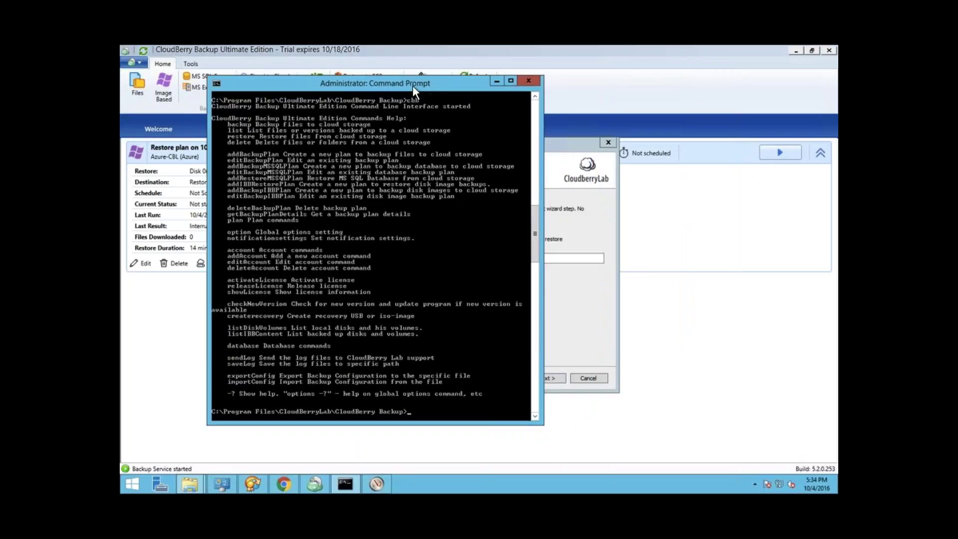
- Write the command cbb plan "Restore to Azure" -r without running it, compare it with the wizard's plan name setting, and return to the Restore Wizard
text(cb)
key(BackSpace)
key(BackSpace)
key(BackSpace)
text(plan "Restoer to)
key(BackSpace)
key(BackSpace)
key(BackSpace)
key(BackSpace)
key(BackSpace)
key(BackSpace)
text(re)
key(BackSpace)
key(BackSpace)
text(ore to Azure" -r)
click(594, 270)
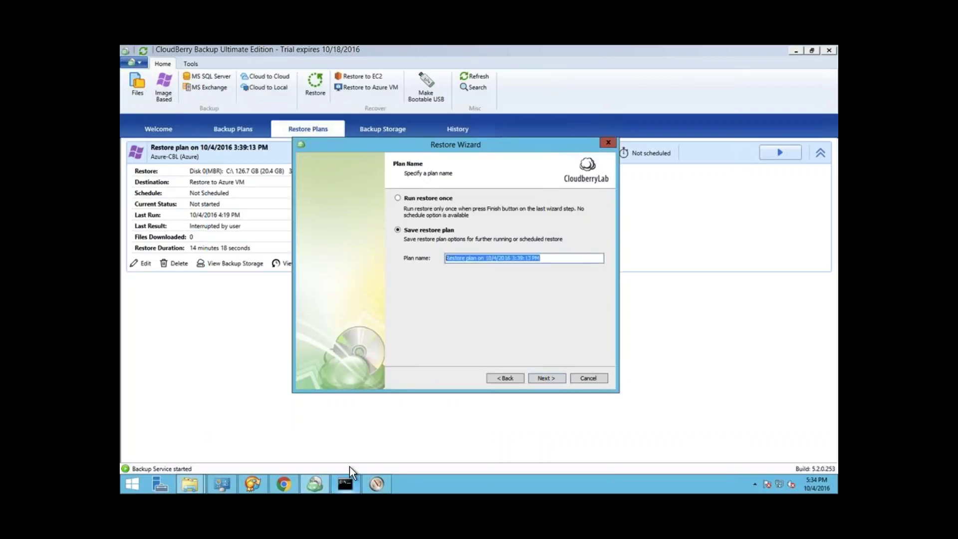
click(345, 483)
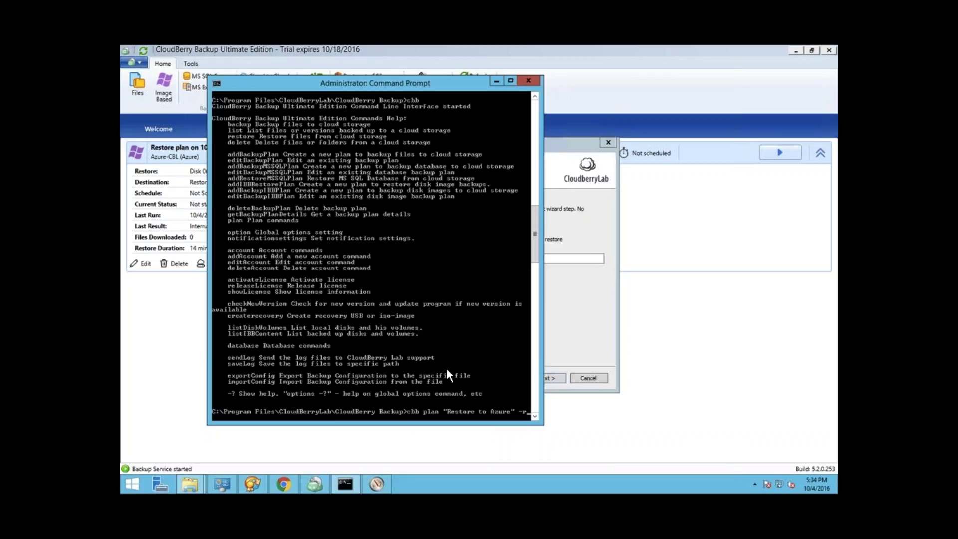
click(594, 344)
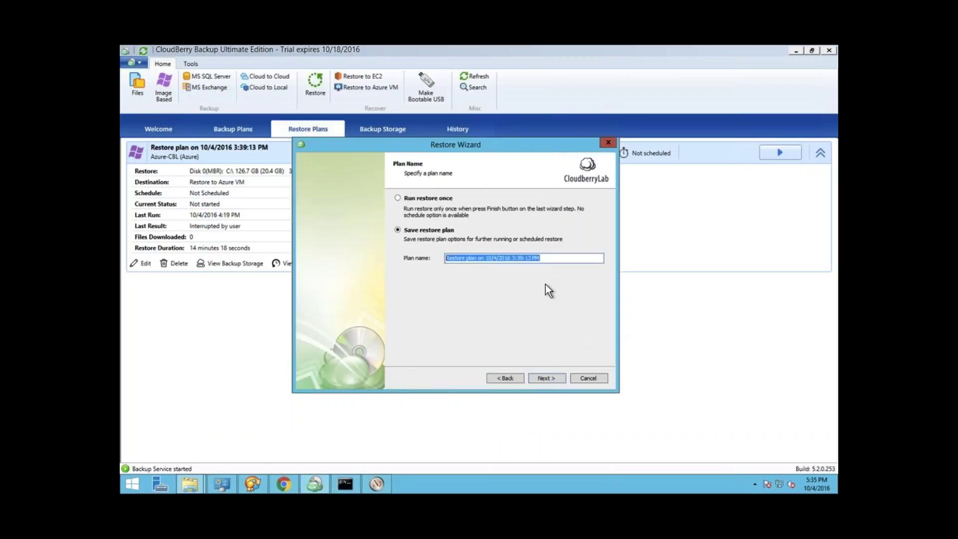
- Keep the plan name, Latest version and Restore as Azure Virtual Machine, and proceed to the Azure Virtual Machine instance details
click(542, 258)
drag(560, 257, 409, 252)
click(546, 378)
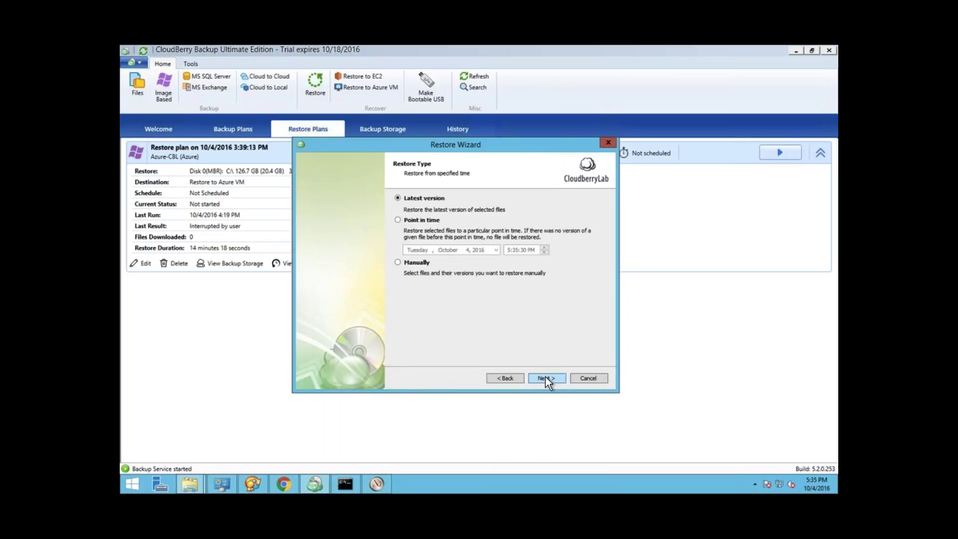
click(546, 378)
click(546, 378)
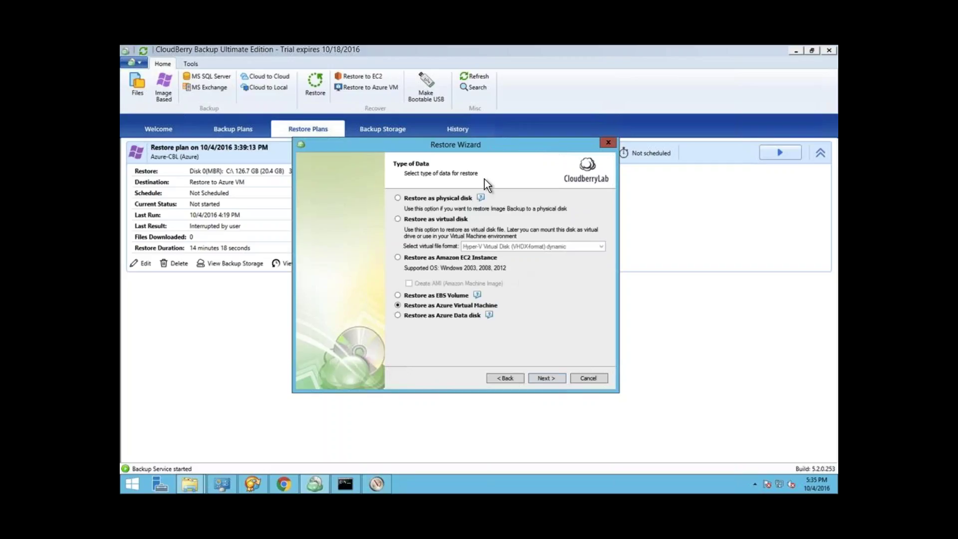
drag(460, 142, 454, 144)
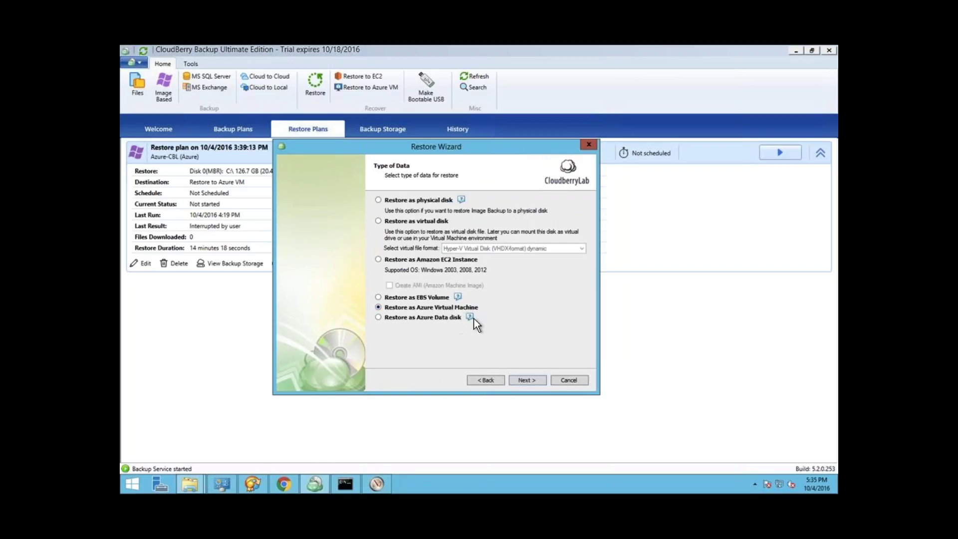
mouse_move(473, 317)
click(532, 378)
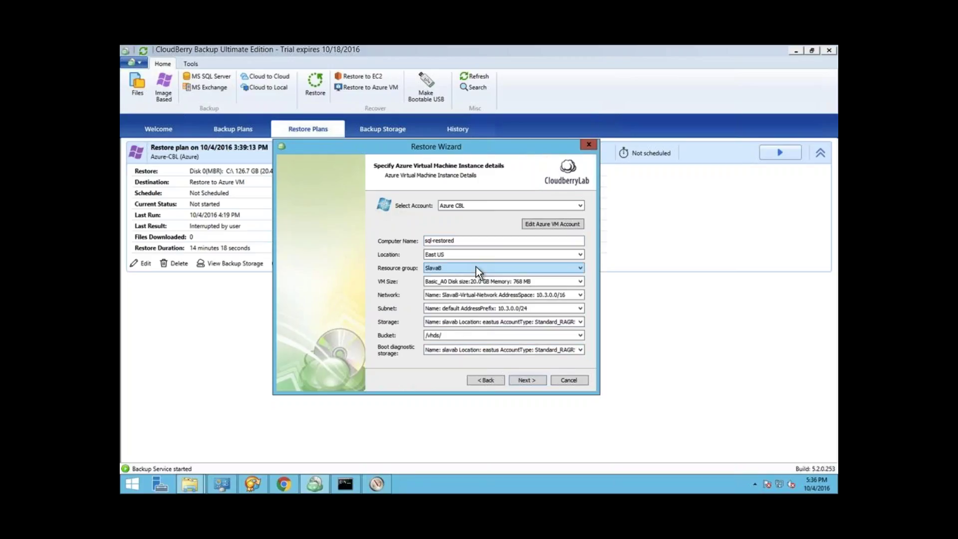
- Check the account choices for the Azure VM restore, keep Azure CBL, and highlight the computer name
click(498, 205)
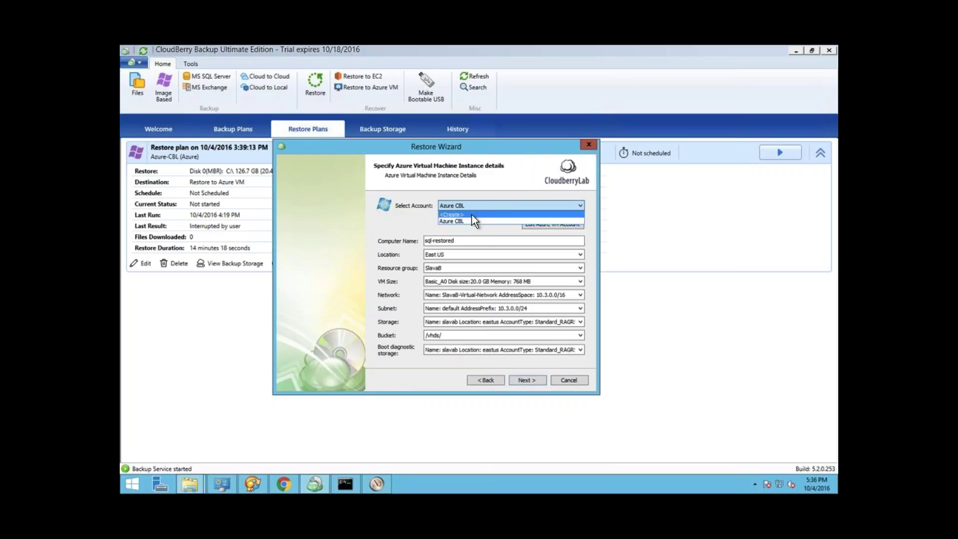
click(380, 229)
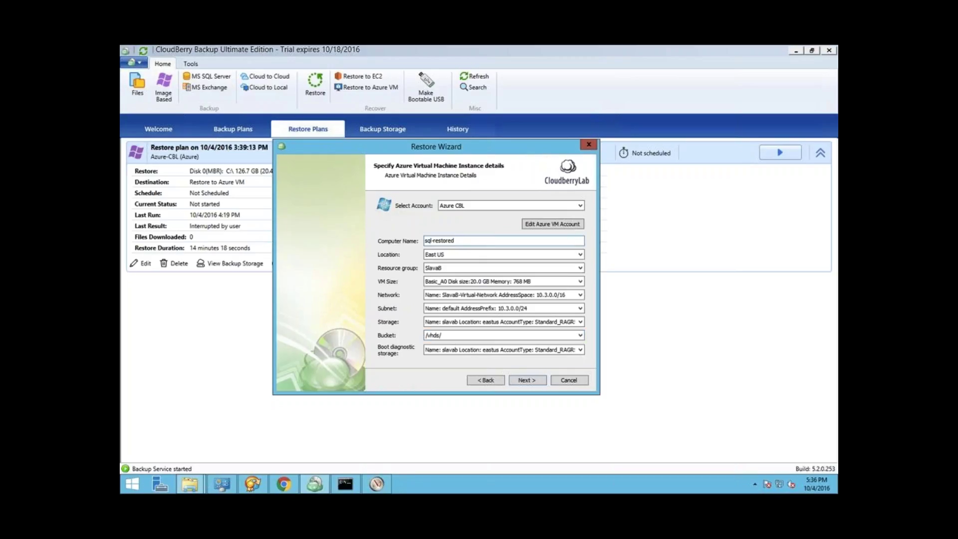
drag(465, 241, 405, 240)
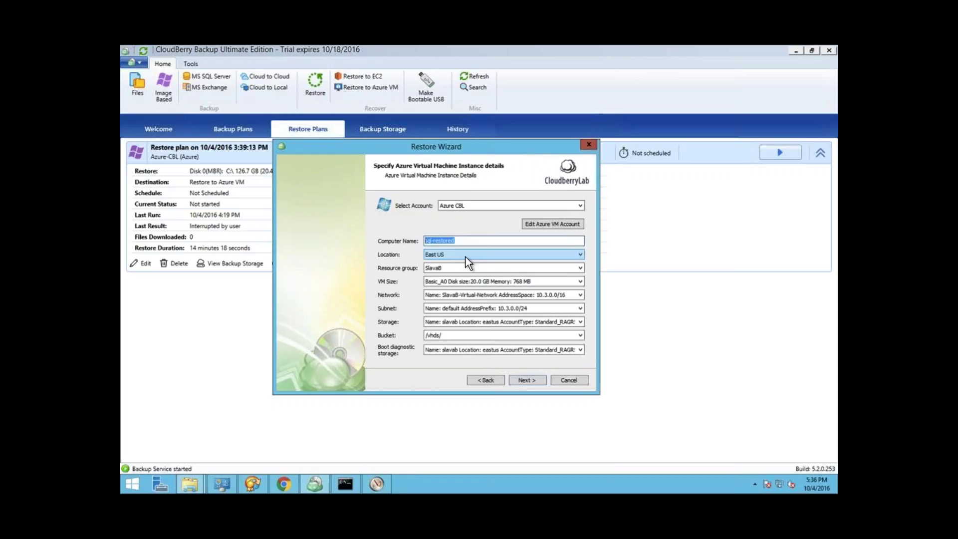
- Look through the available VM sizes for the restored instance and keep the Basic_A0 size
click(451, 278)
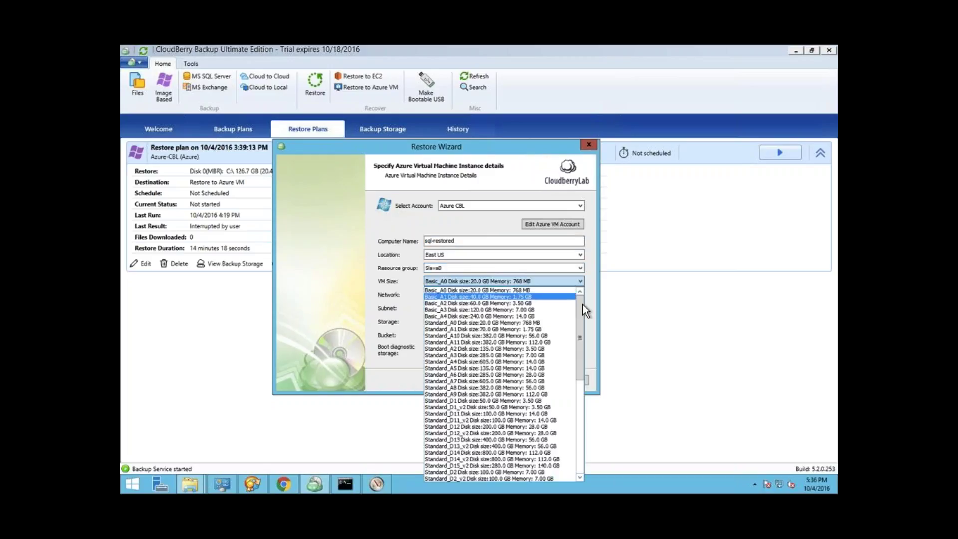
mouse_move(583, 304)
mouse_down()
mouse_move(577, 436)
mouse_move(572, 306)
mouse_up()
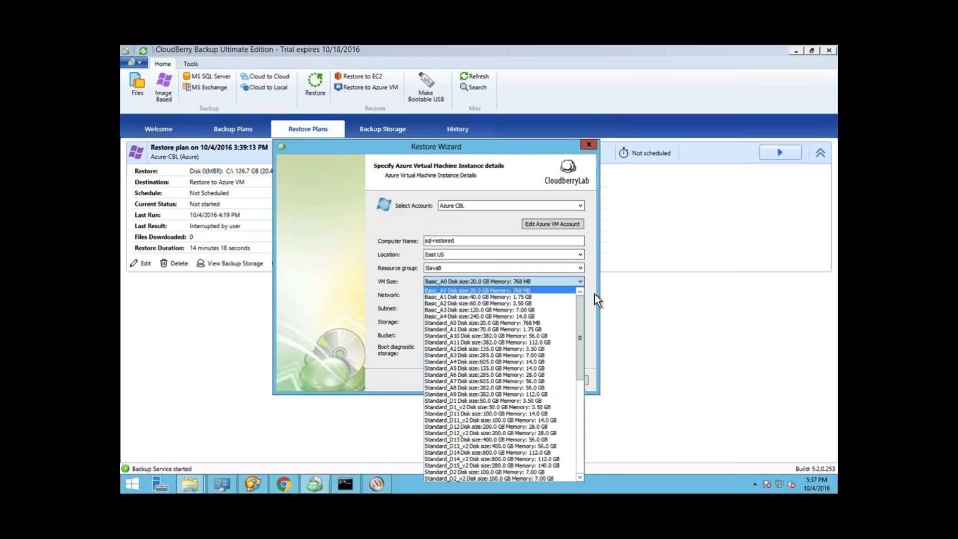
drag(579, 319, 572, 392)
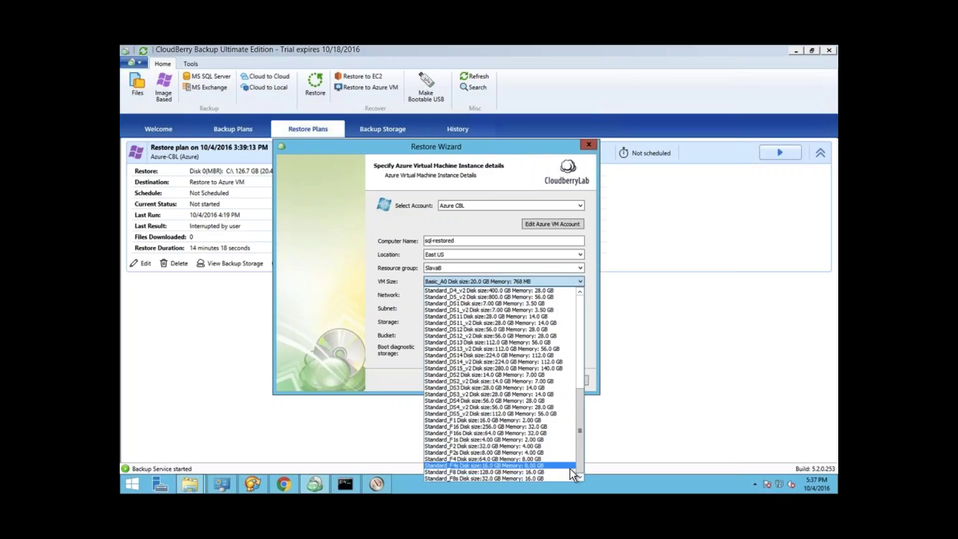
drag(580, 462, 580, 425)
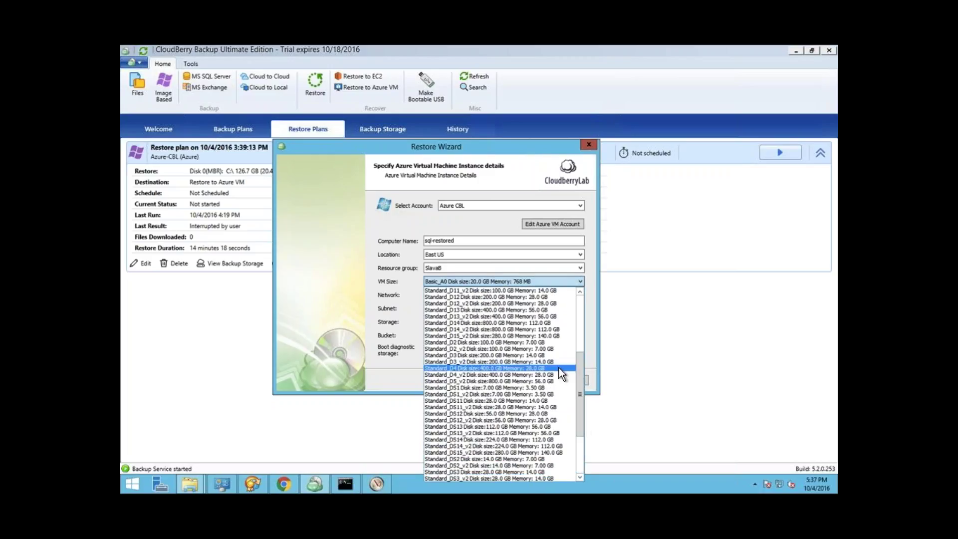
click(597, 257)
- Check the network and subnet choices for the restored virtual machine and leave both settings as they are
click(522, 293)
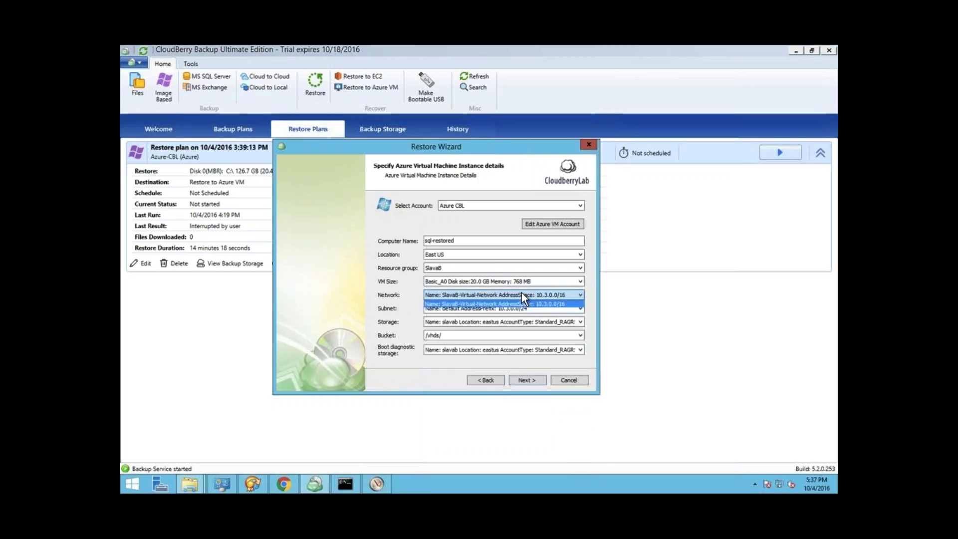
click(522, 293)
click(454, 309)
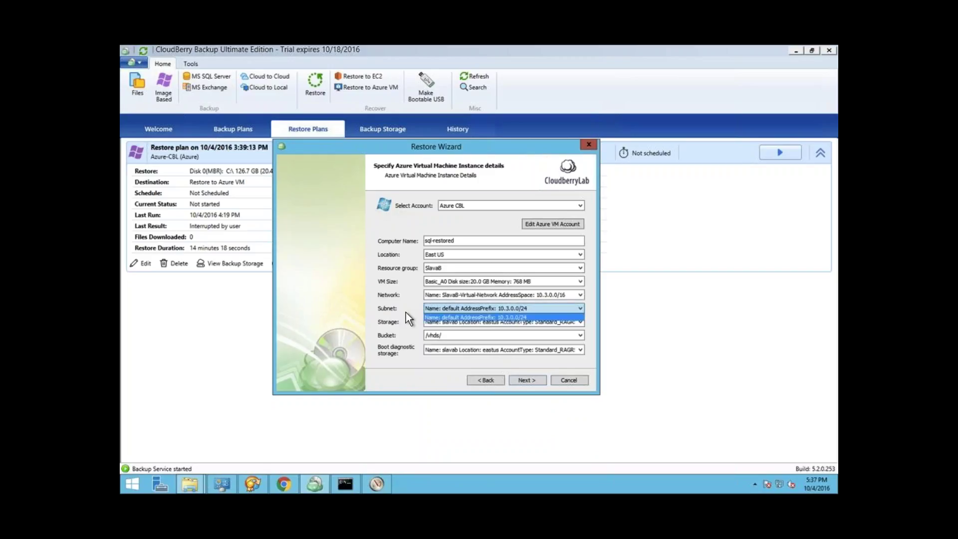
click(447, 299)
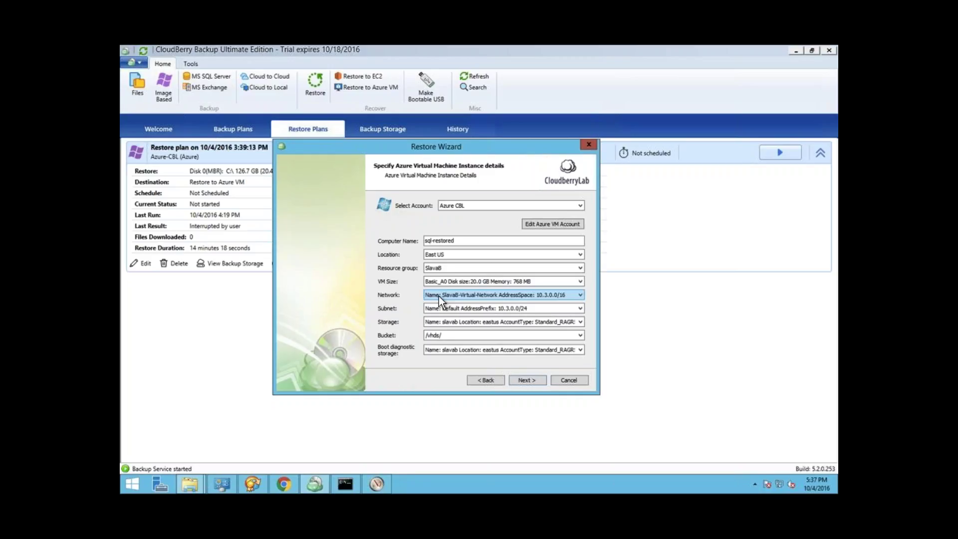
- Check the bucket choices and keep /vhds/, and view the boot diagnostic storage options without changing them
click(444, 335)
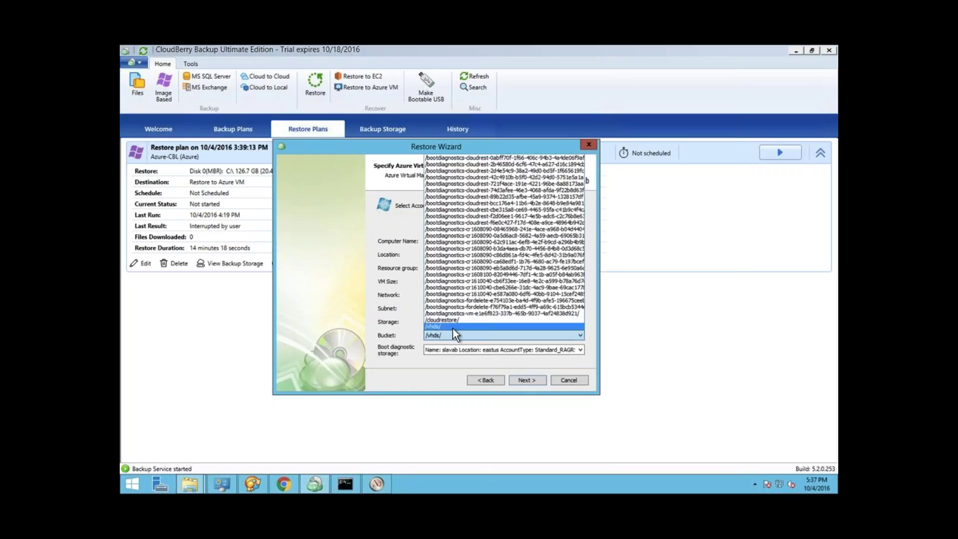
click(454, 328)
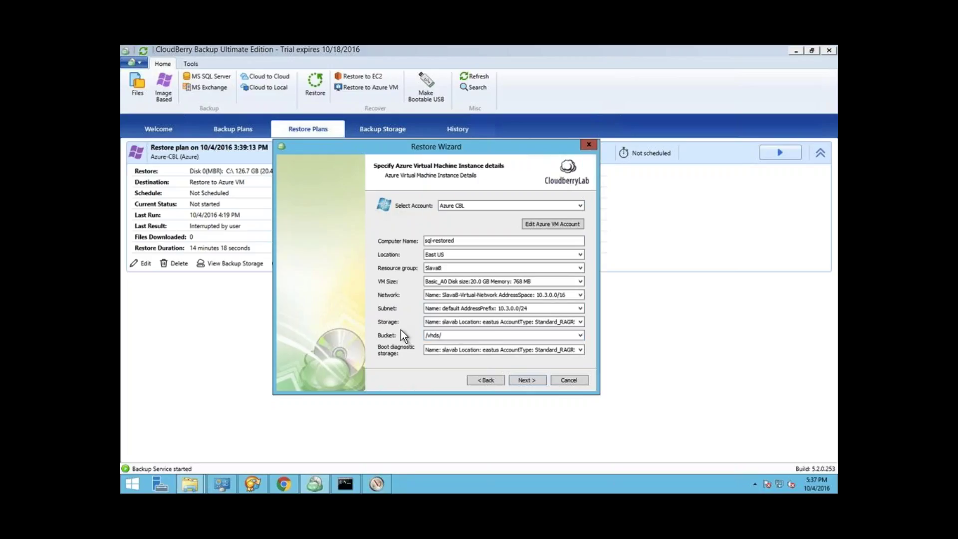
click(448, 350)
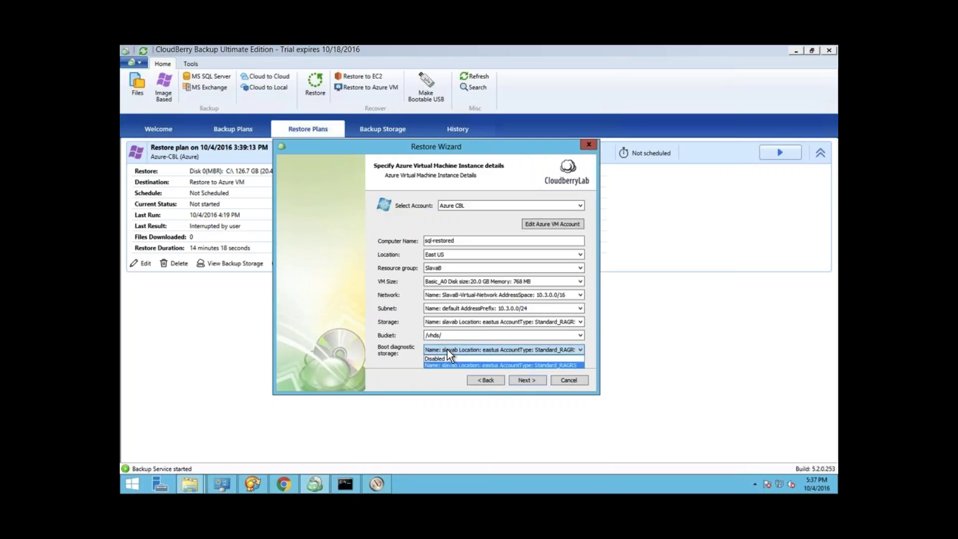
click(403, 354)
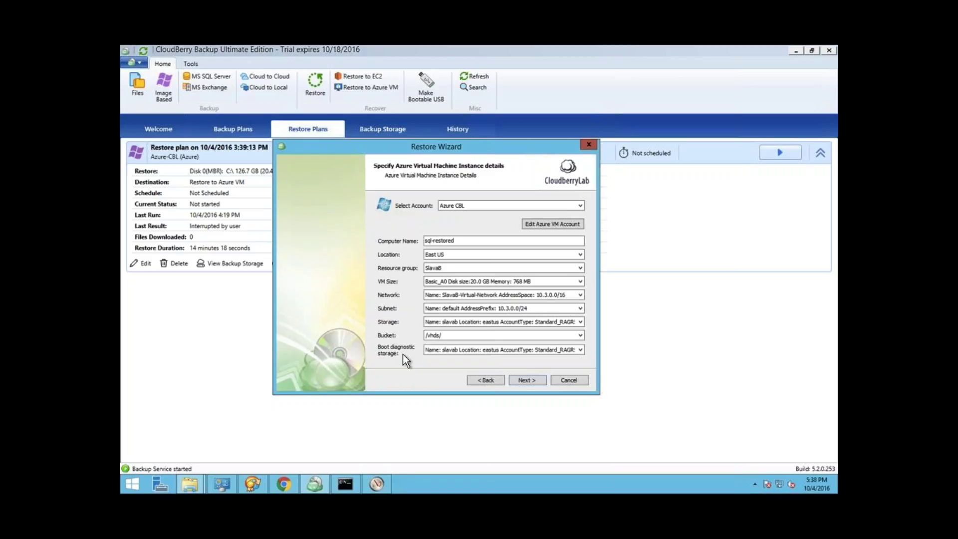
- Proceed to the temporary instance choice, keep Use temporary instance, and continue to the temporary instance details
click(525, 380)
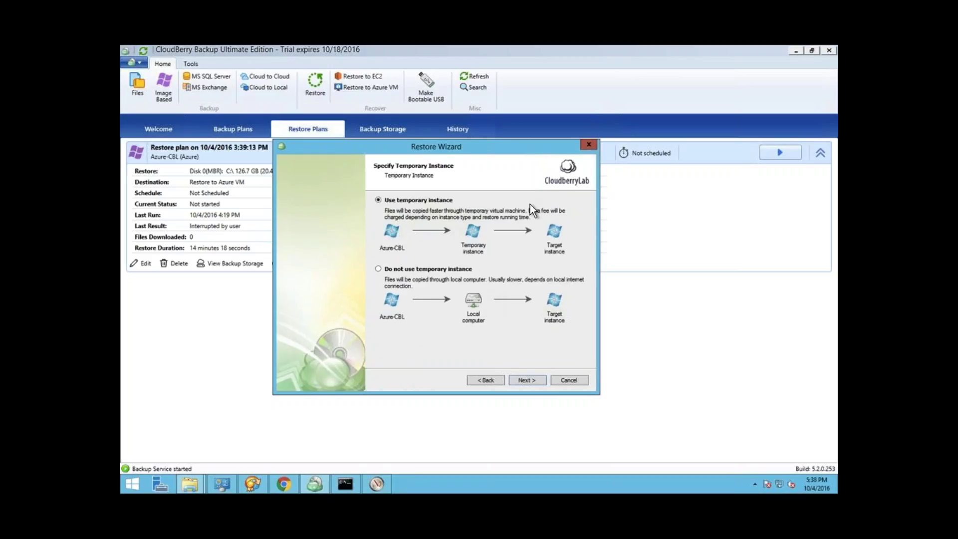
drag(520, 149, 535, 165)
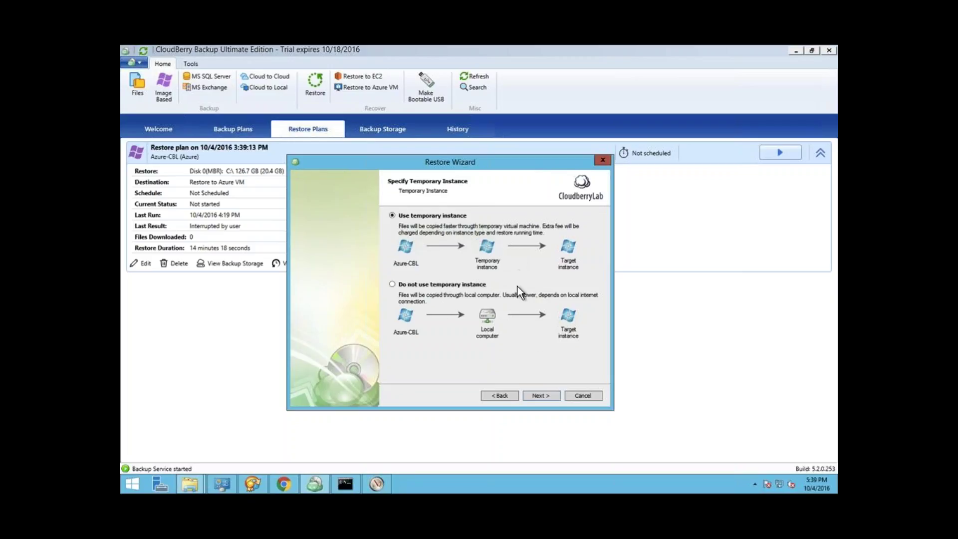
click(541, 396)
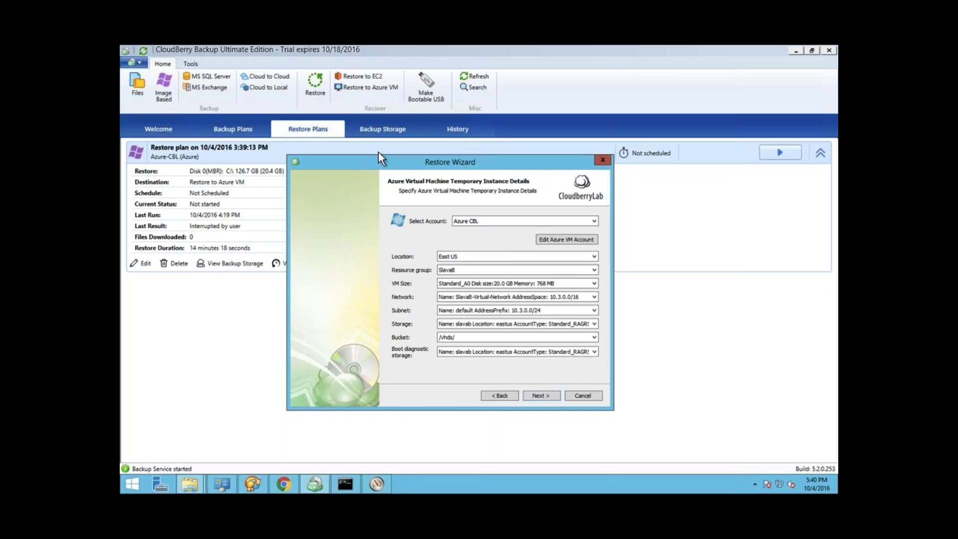
- Review the Azure Virtual Machine temporary instance details and cancel the Restore Wizard
drag(375, 160, 409, 198)
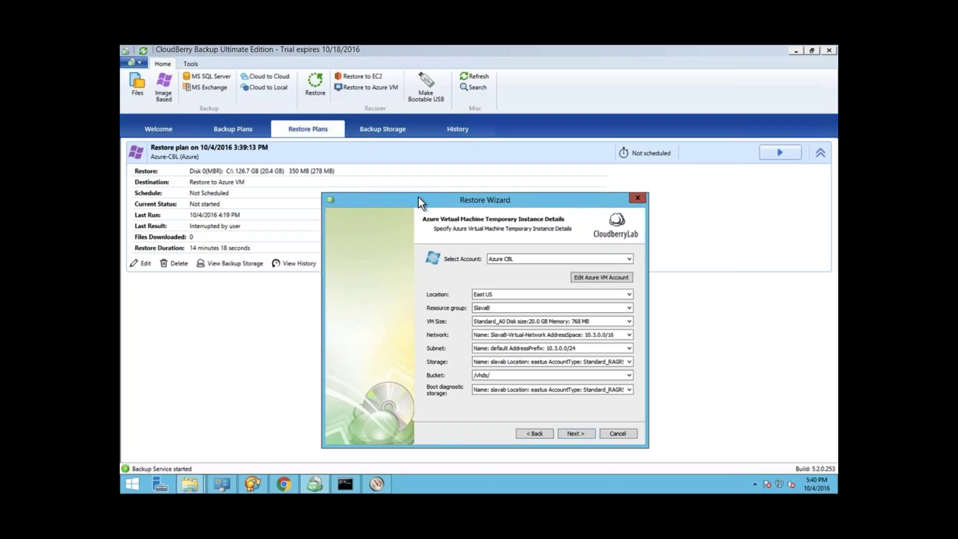
drag(418, 196, 399, 195)
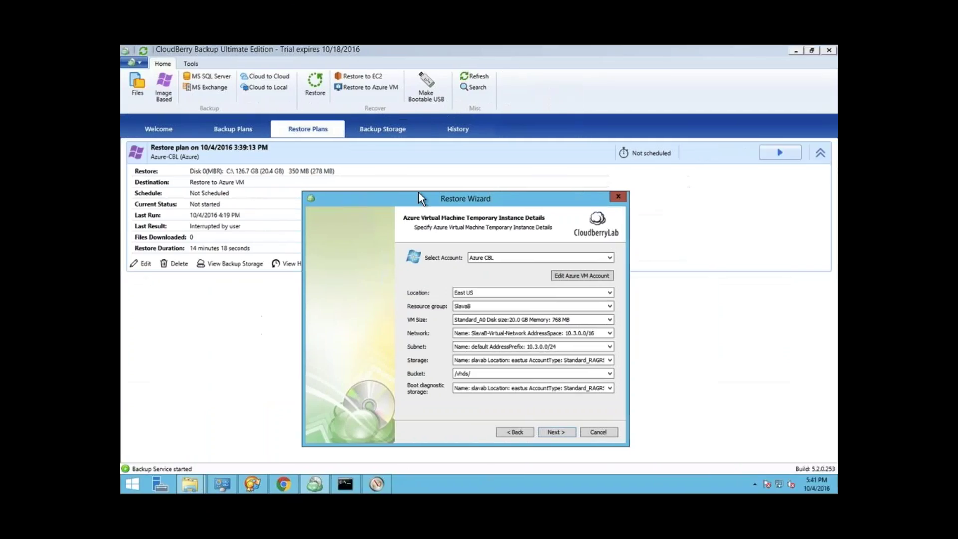
drag(419, 192, 440, 181)
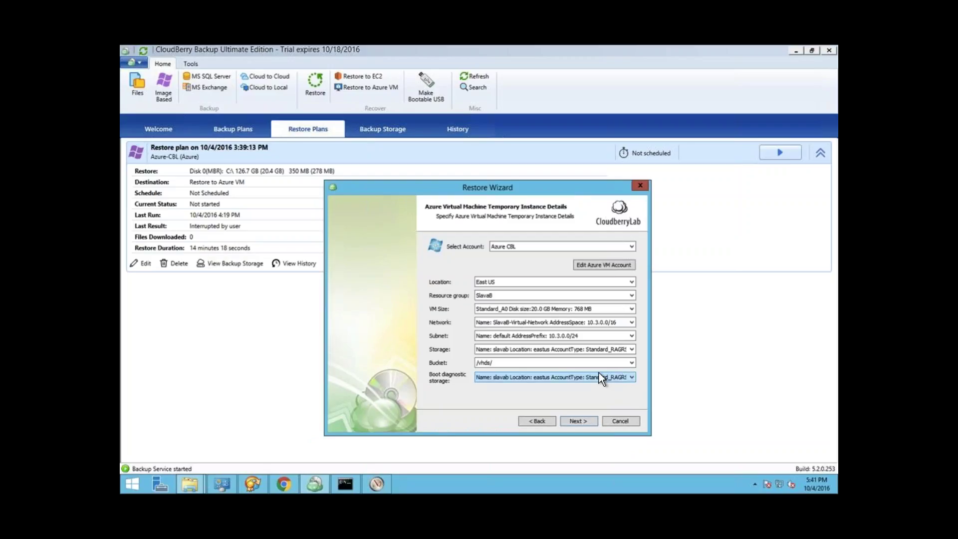
click(614, 418)
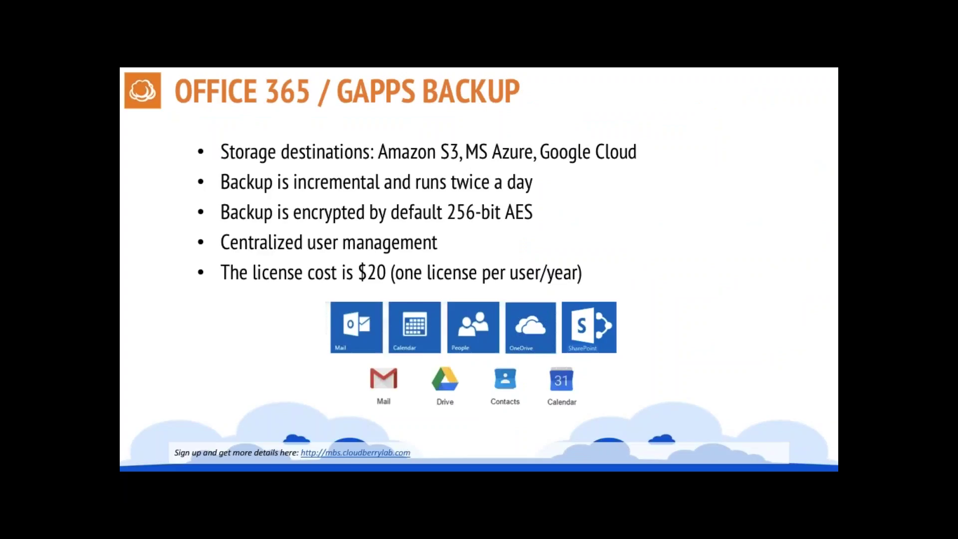
mouse_move(468, 309)
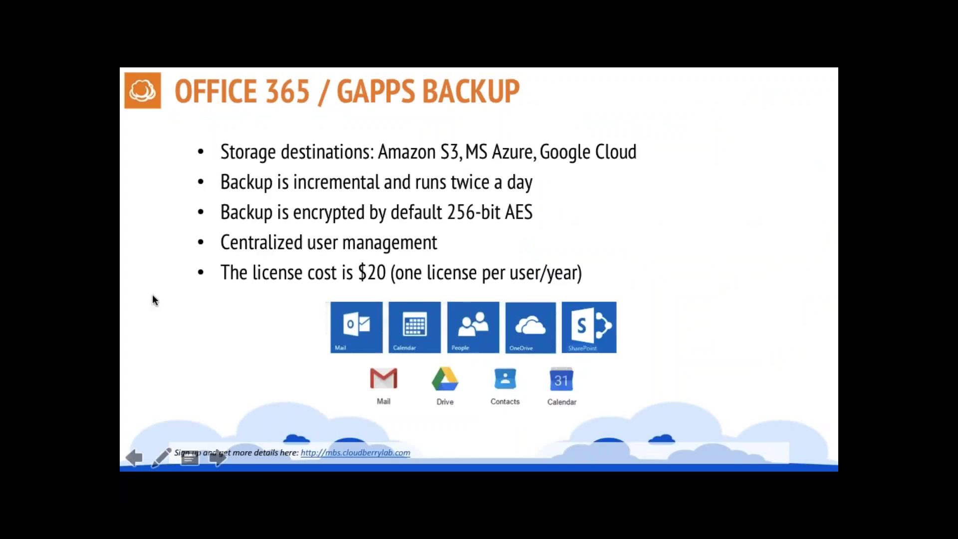
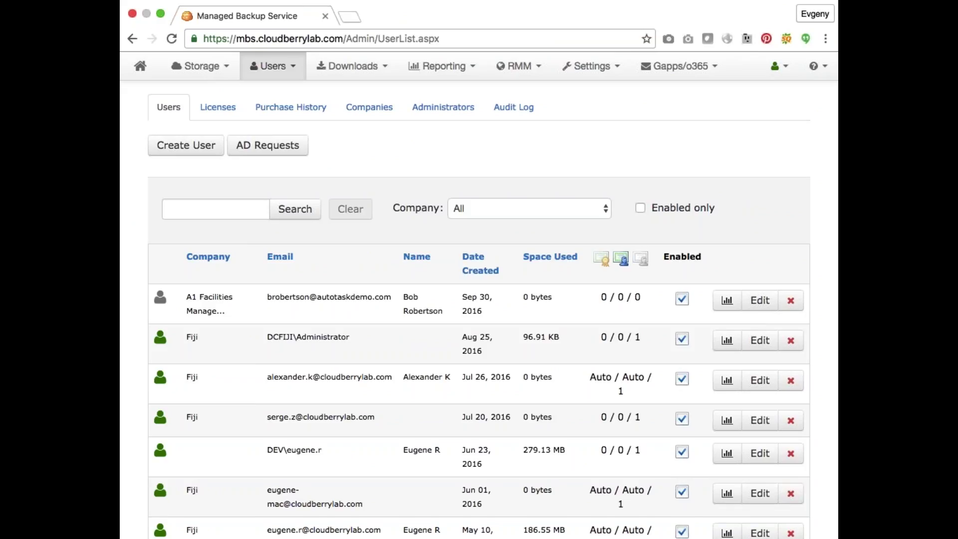
- Switch to the Managed Backup Service site in the browser and highlight mbs.cloudberrylab.com in the page address
scroll(285, 150, down, 1)
drag(237, 39, 257, 40)
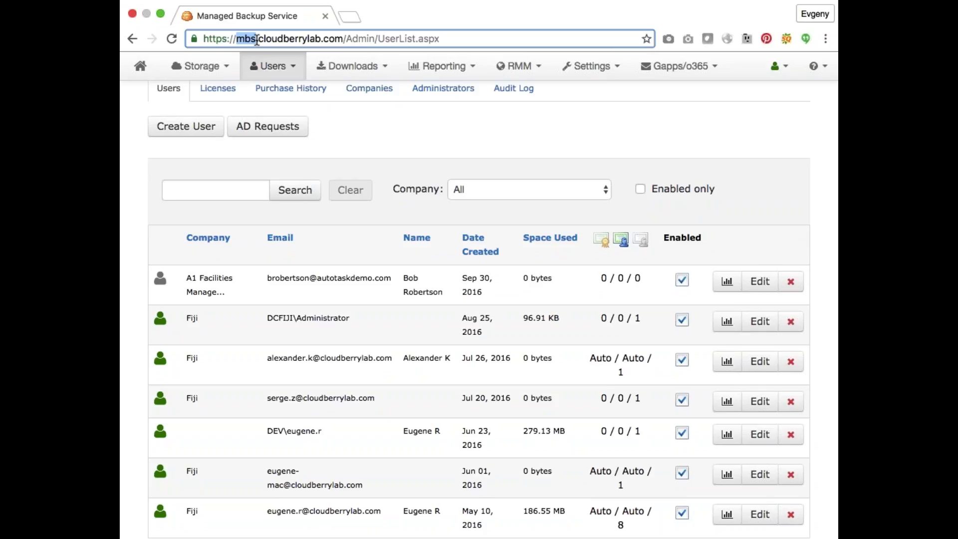
drag(257, 40, 344, 39)
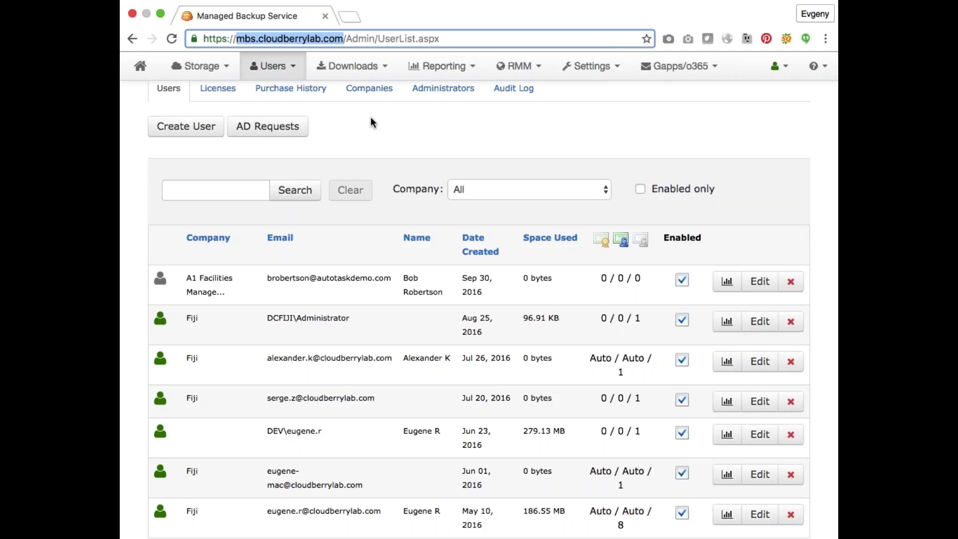
- Open the Storage Accounts page, view the Add Destination Bucket form for Amazon S3 & Glacier, and close it without saving
click(190, 66)
click(192, 95)
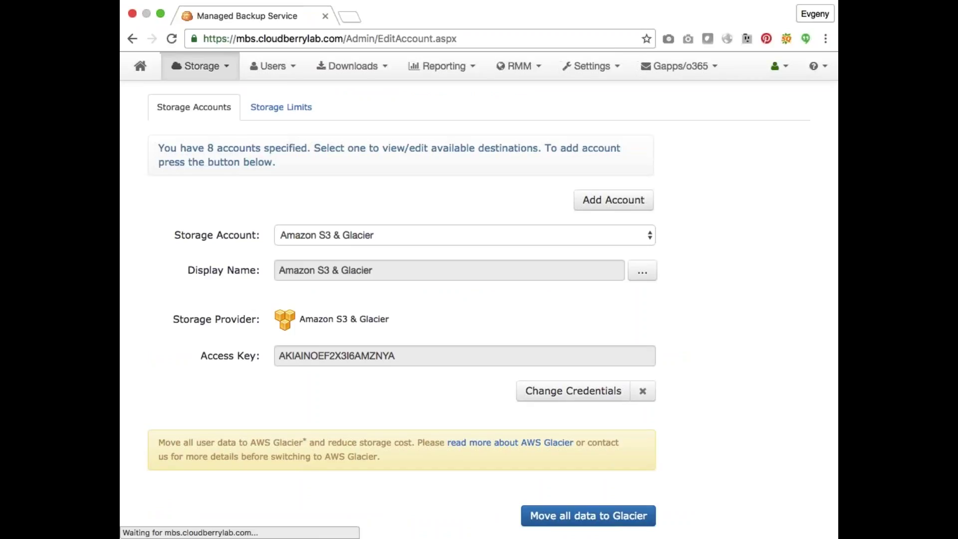
scroll(273, 372, down, 3)
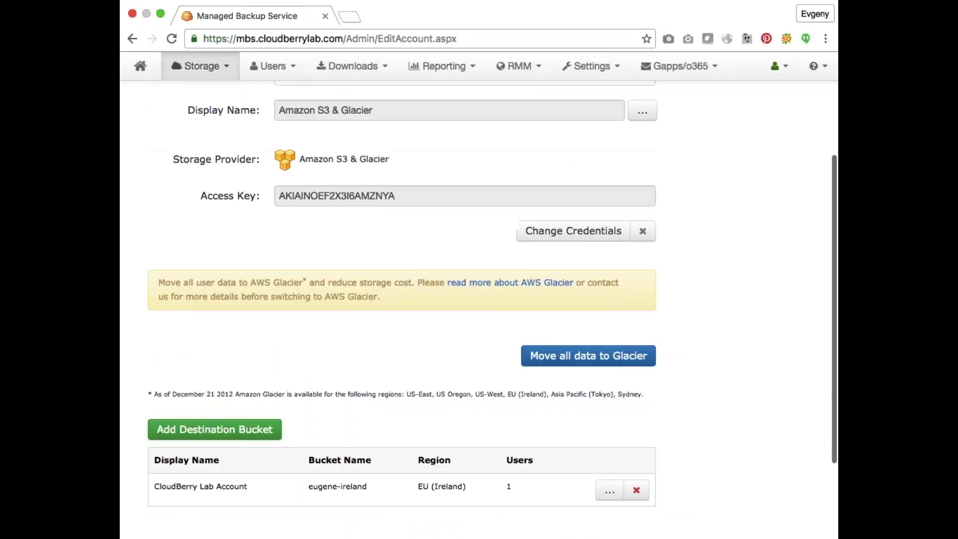
click(214, 429)
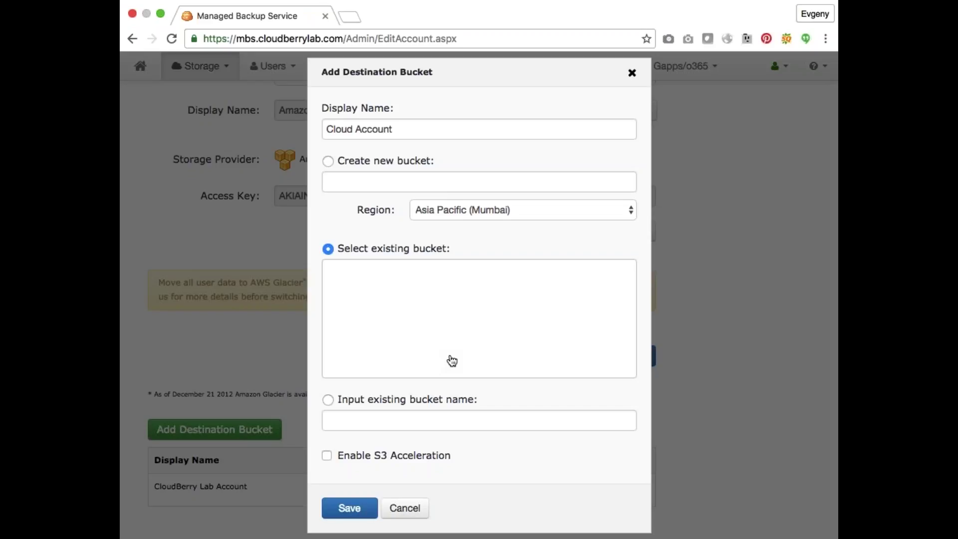
click(632, 73)
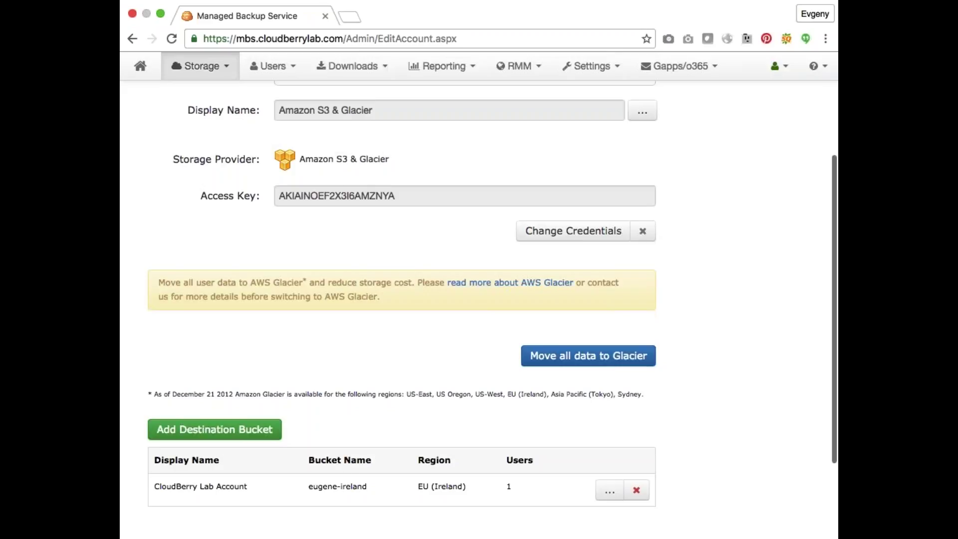
- Examine the cloud storage providers offered for a new account, close the selection without adding one, and review the Storage Accounts page
scroll(215, 522, down, 3)
scroll(215, 521, up, 5)
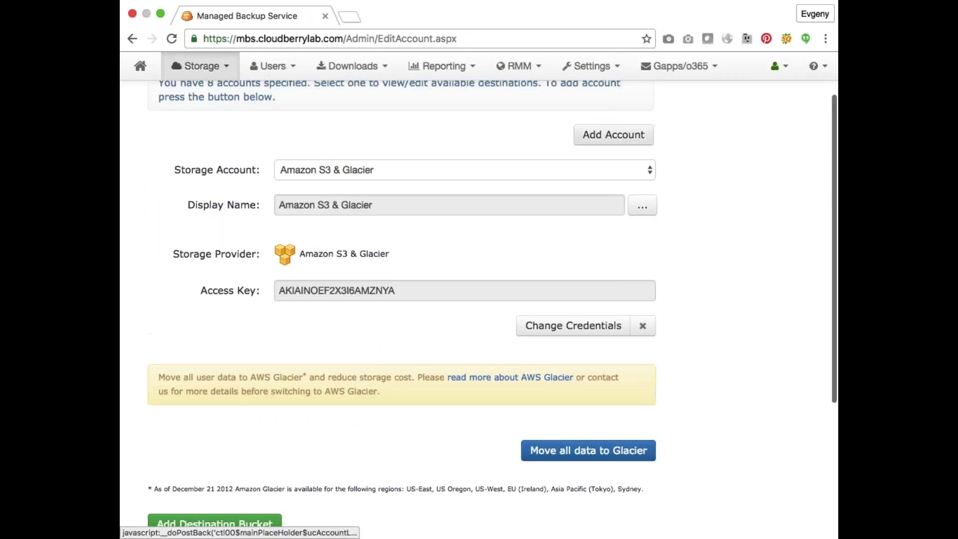
click(613, 135)
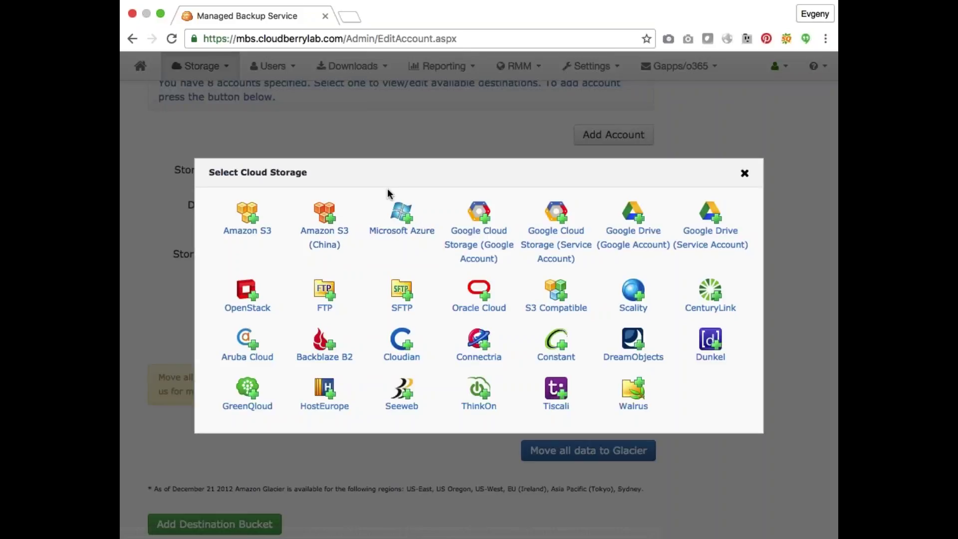
click(410, 230)
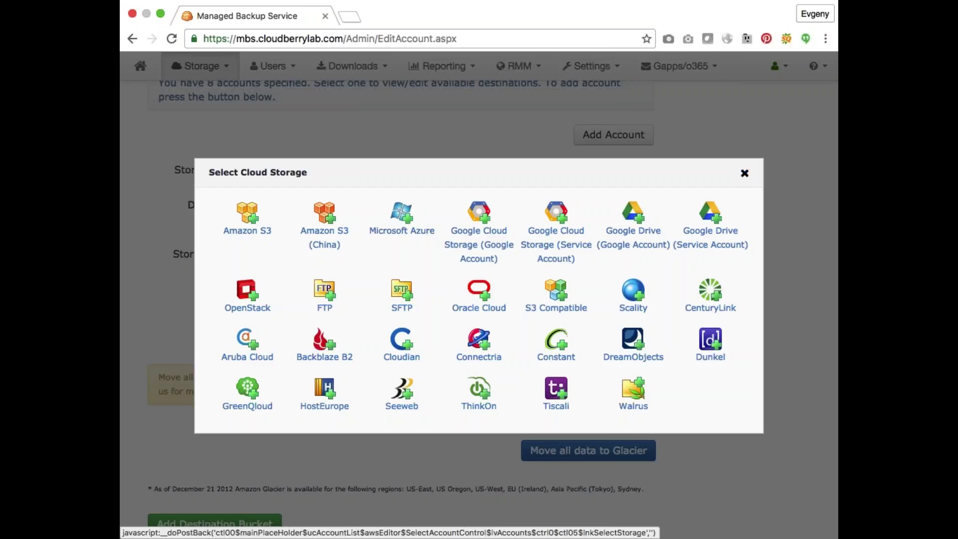
click(745, 173)
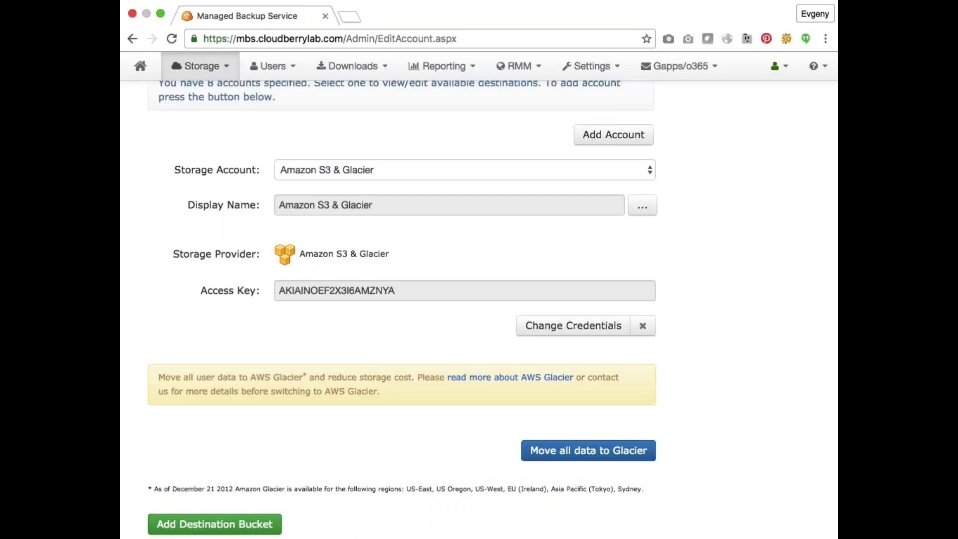
scroll(479, 309, down, 5)
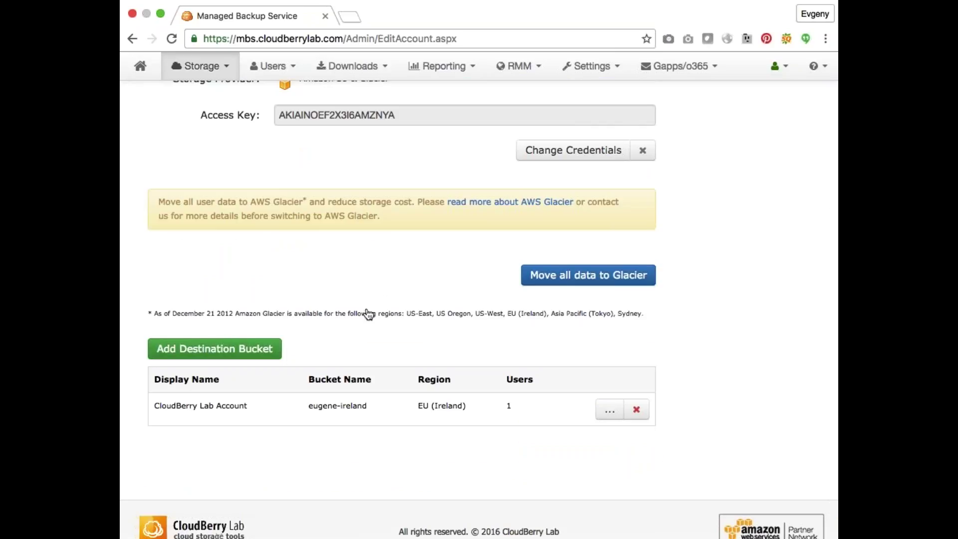
scroll(368, 315, up, 4)
scroll(368, 310, up, 2)
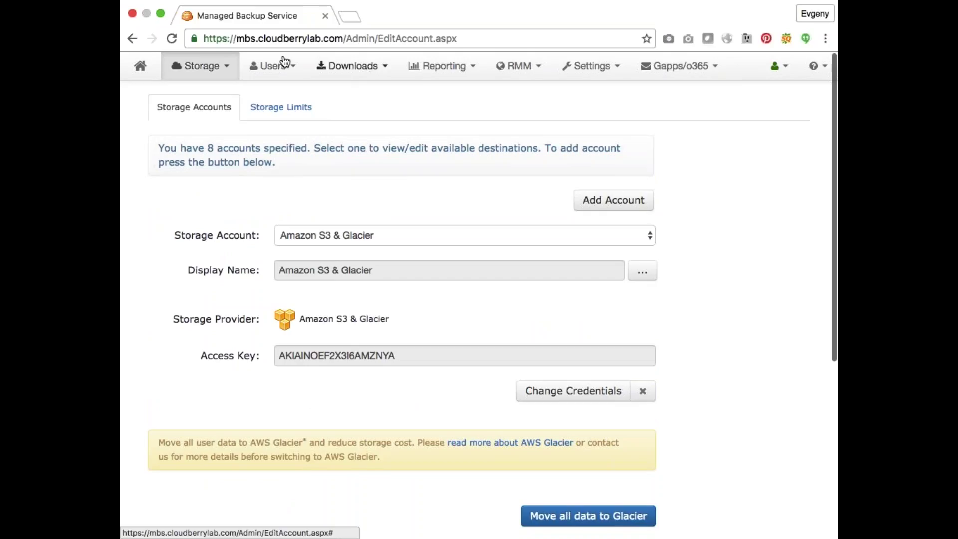
- Open the Users page, review the user-related sections, and view the edit form of the A1 Facilities Management user
click(266, 67)
click(272, 95)
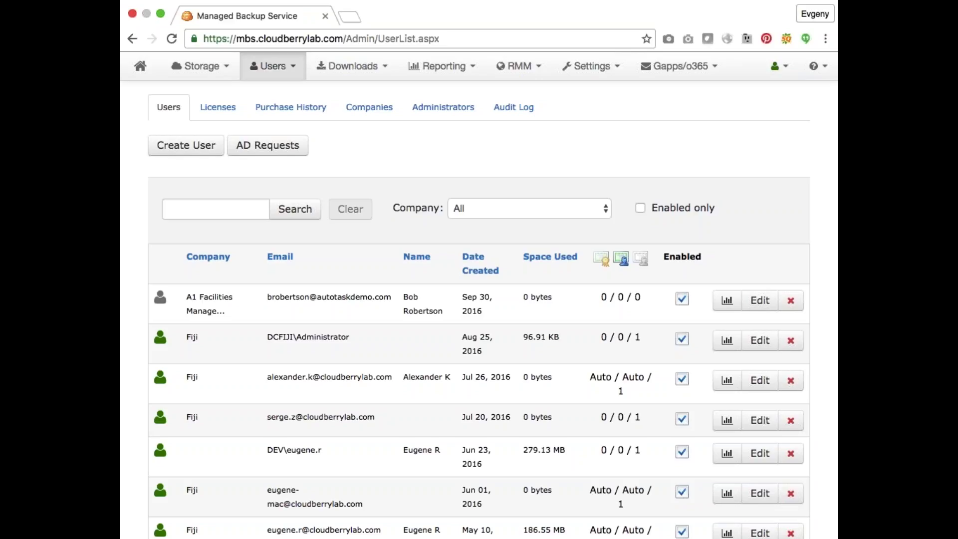
click(288, 74)
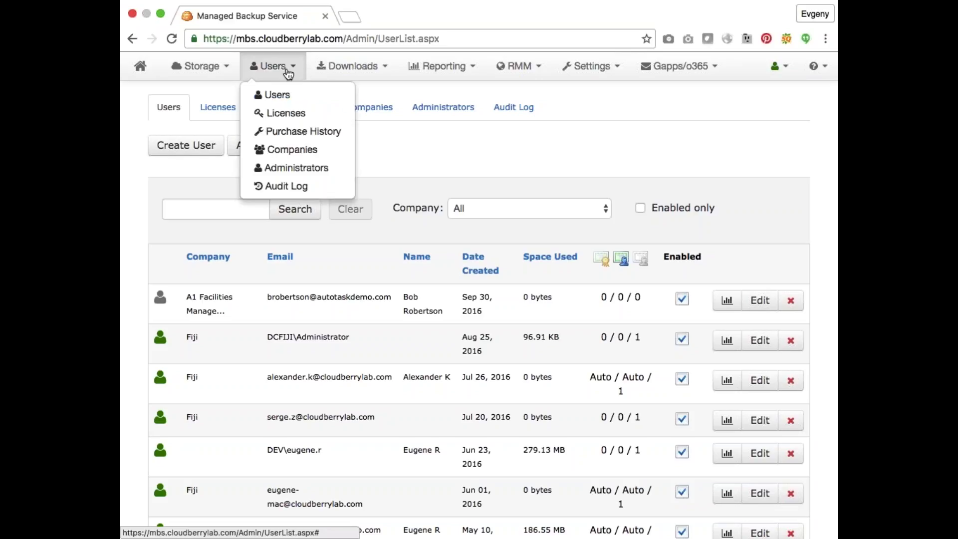
click(457, 168)
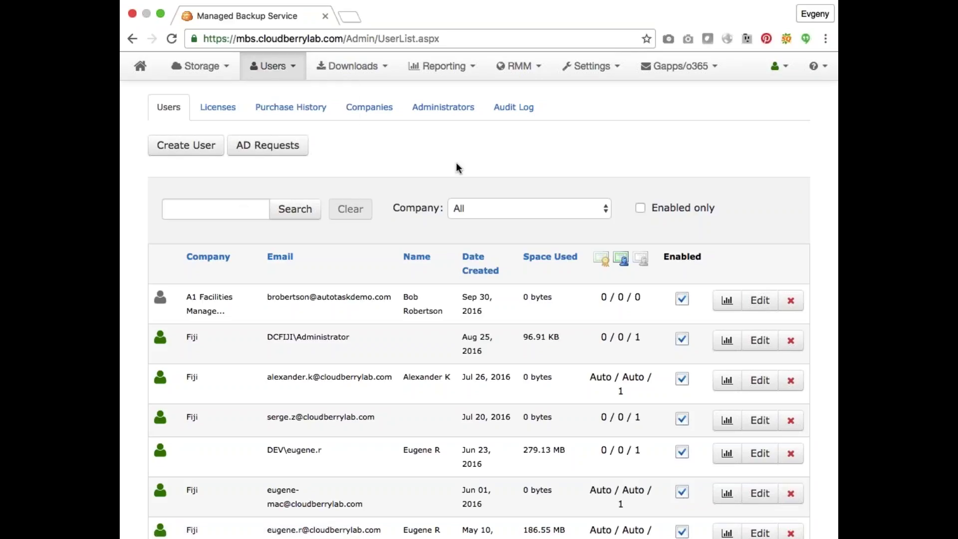
click(763, 304)
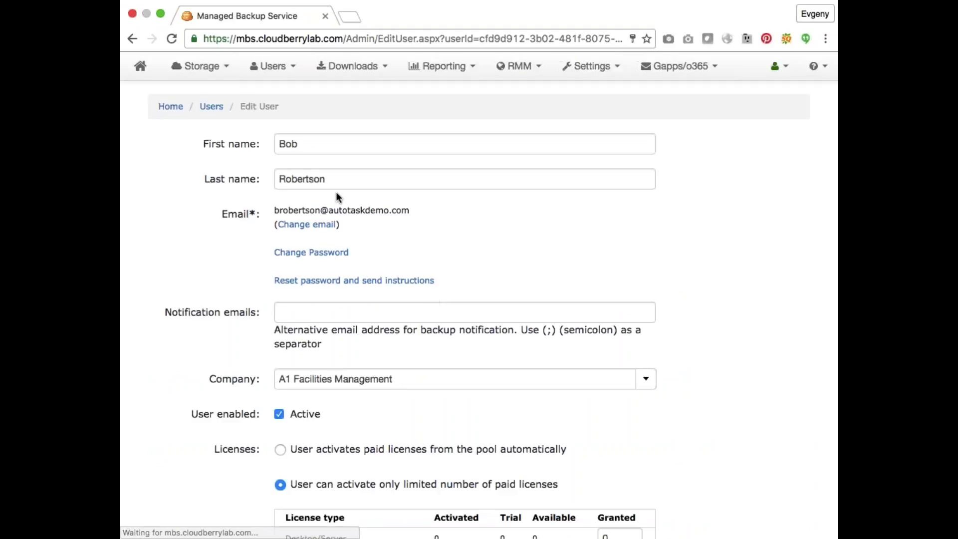
- Open the Downloads page, highlight the Windows editions in the custom build request, and cancel the request
click(360, 70)
click(344, 112)
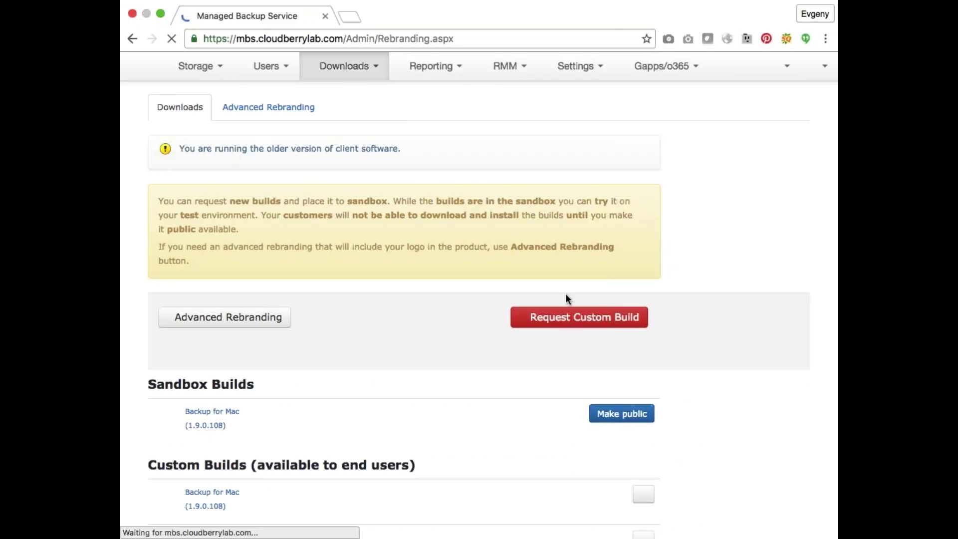
click(580, 316)
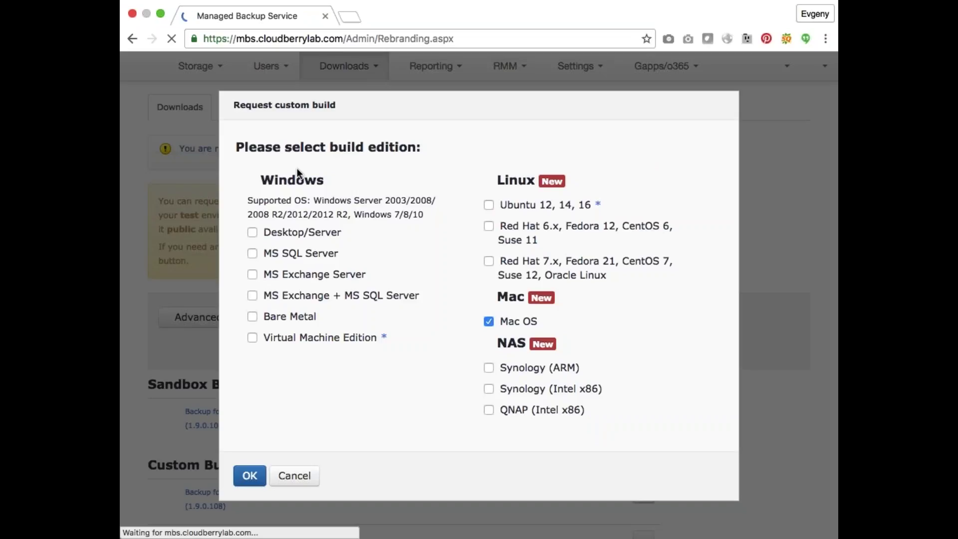
drag(297, 167, 387, 338)
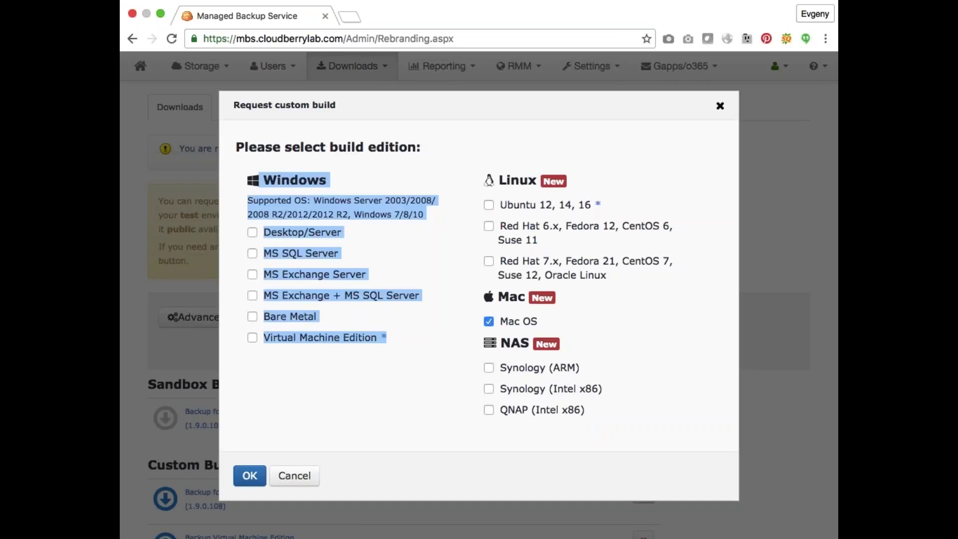
drag(349, 300, 560, 279)
click(380, 408)
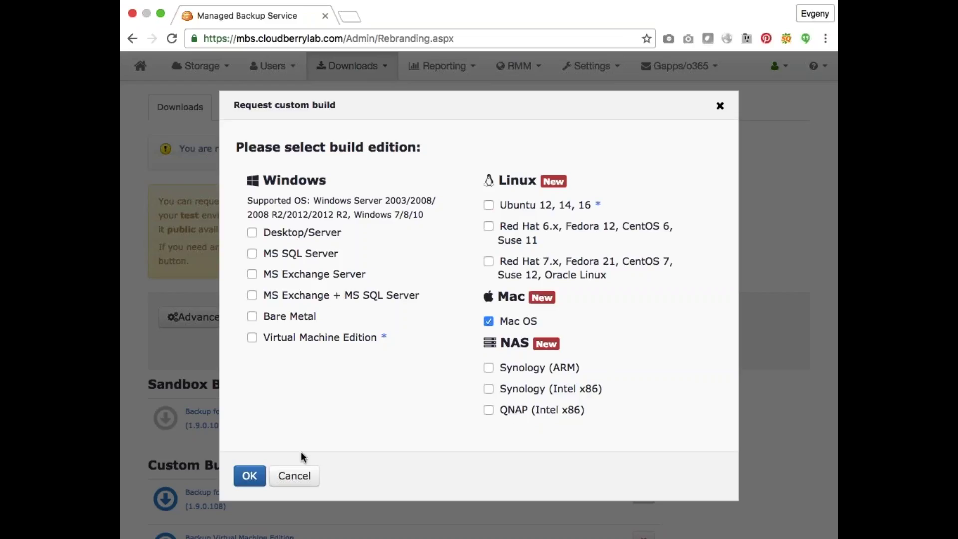
click(295, 484)
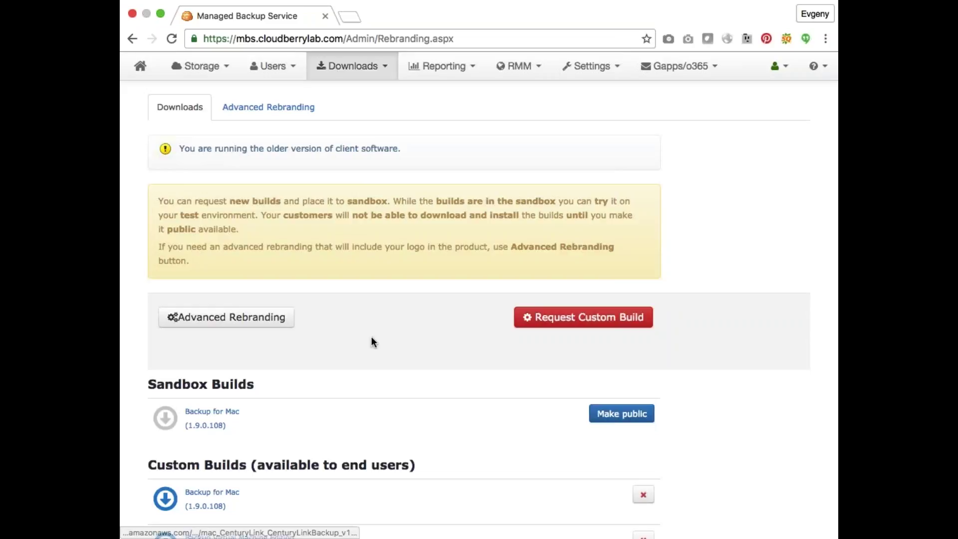
- Examine the sandbox and custom builds on the Downloads page, including Backup Virtual Machine Edition, and glance at the Users options
scroll(422, 348, down, 3)
scroll(420, 270, down, 3)
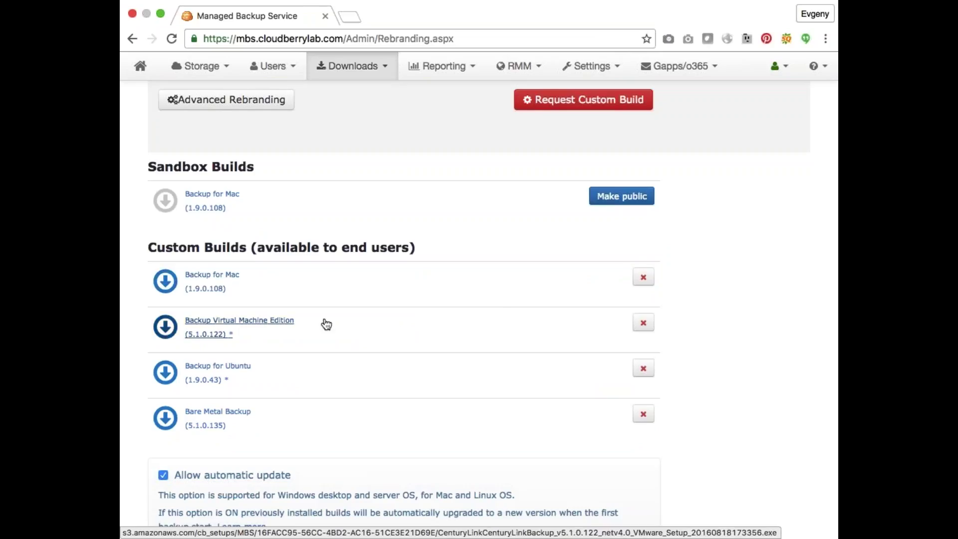
mouse_move(327, 325)
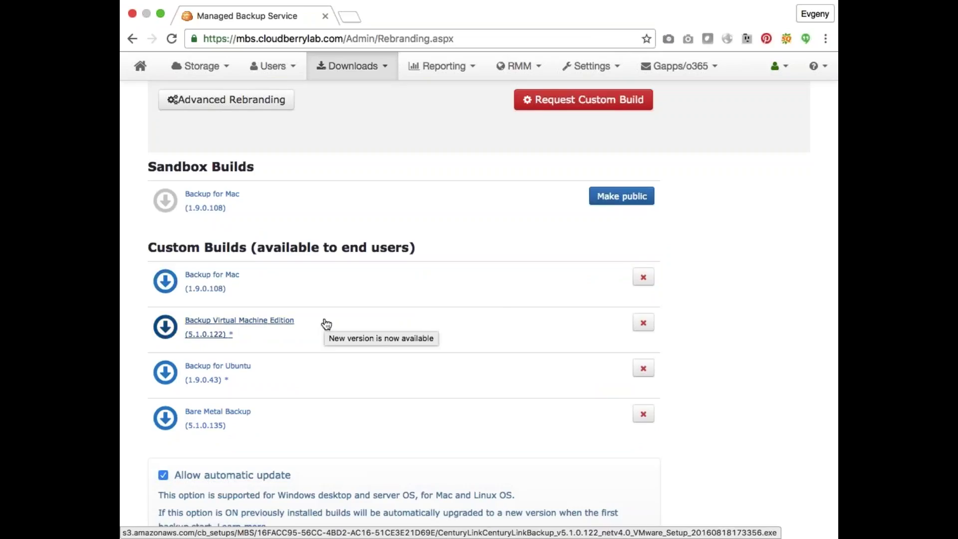
scroll(295, 114, up, 5)
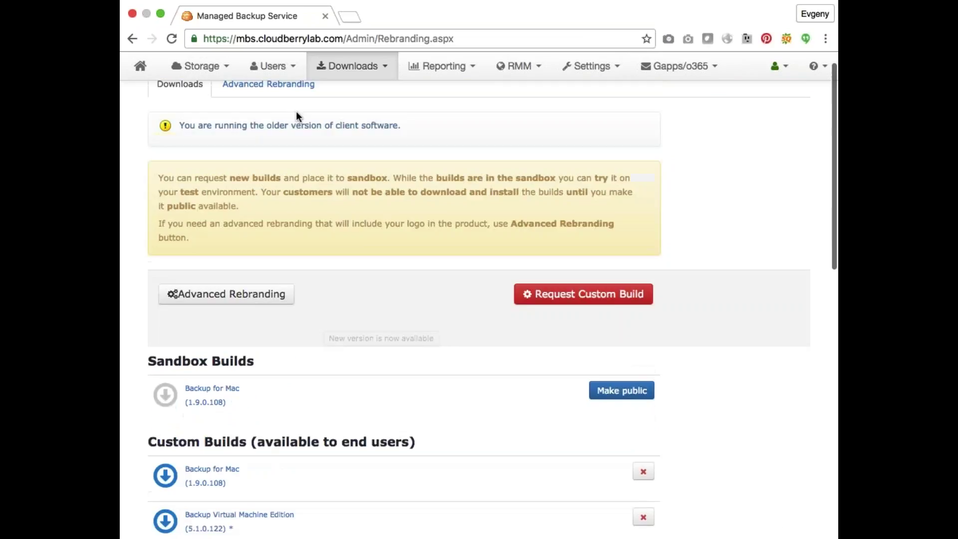
click(272, 62)
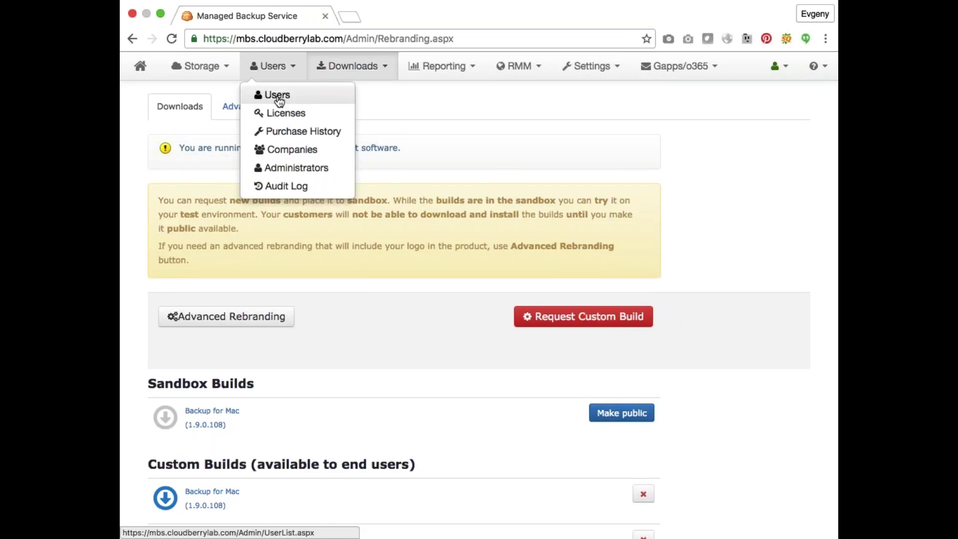
click(272, 66)
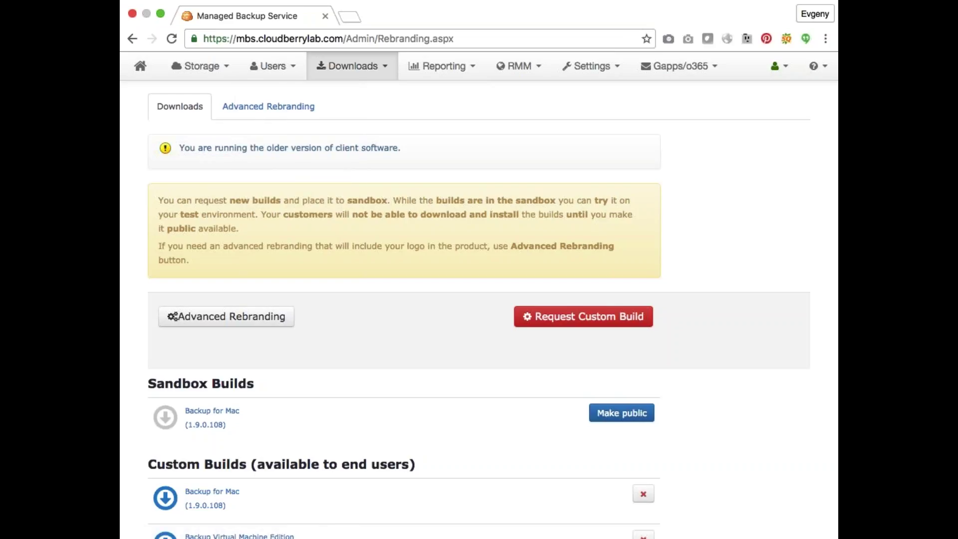
- Open Remote Management, review the list of managed computers, and highlight the mac.local computer
click(533, 67)
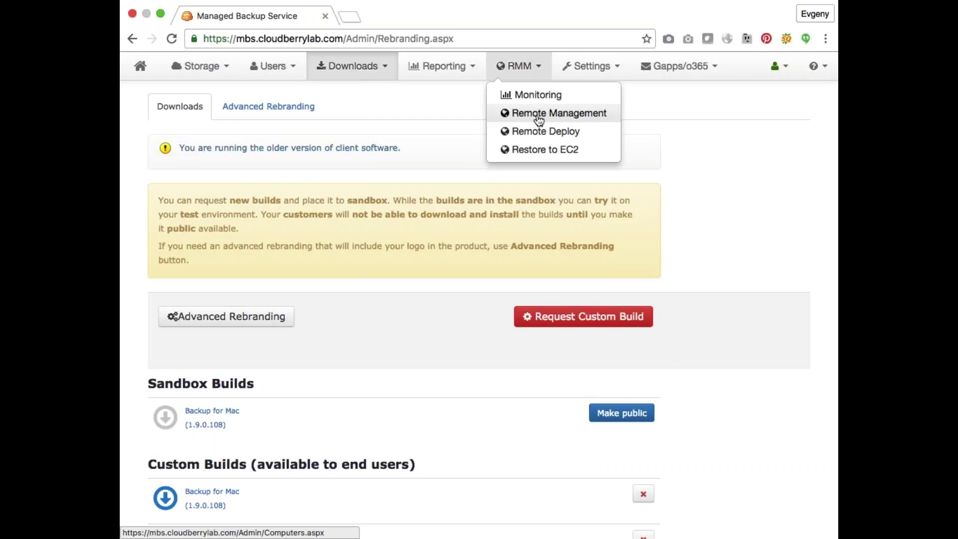
click(594, 114)
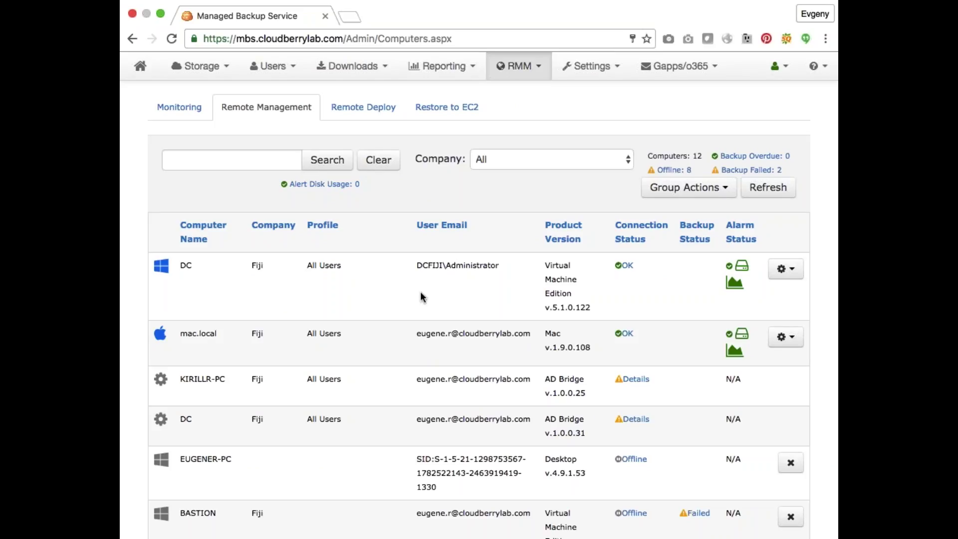
scroll(493, 232, down, 2)
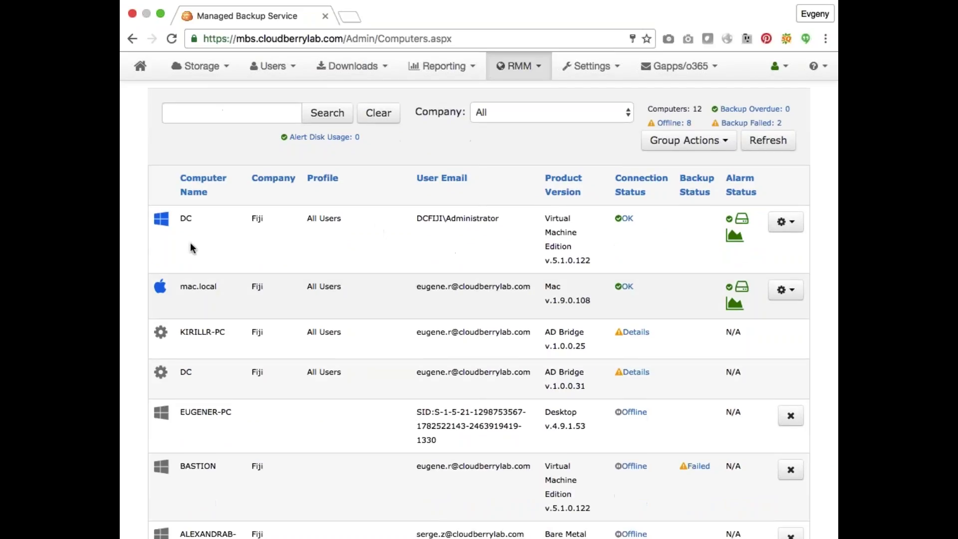
double_click(205, 289)
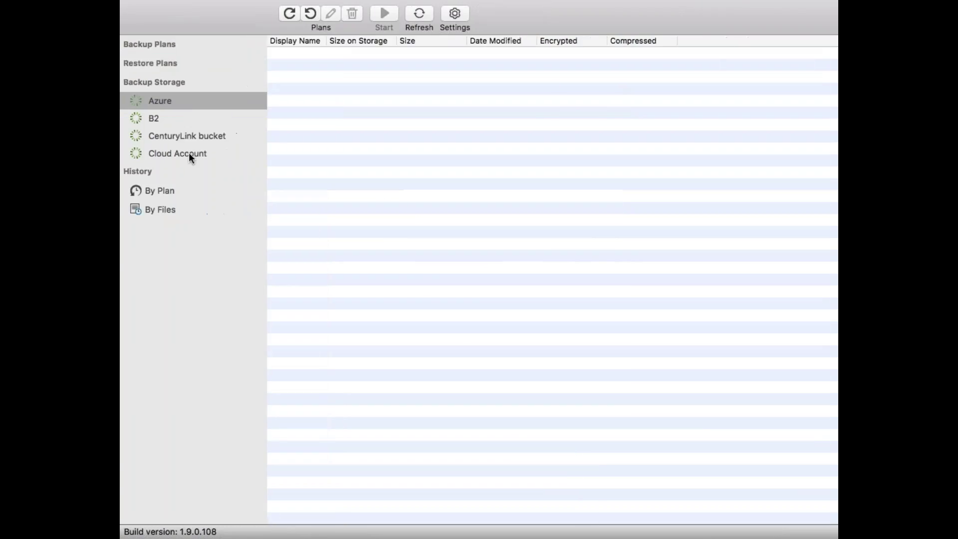
- Switch to the CenturyLink-branded Mac backup client and start a new backup plan with Azure as the cloud storage
mouse_move(302, 4)
click(290, 14)
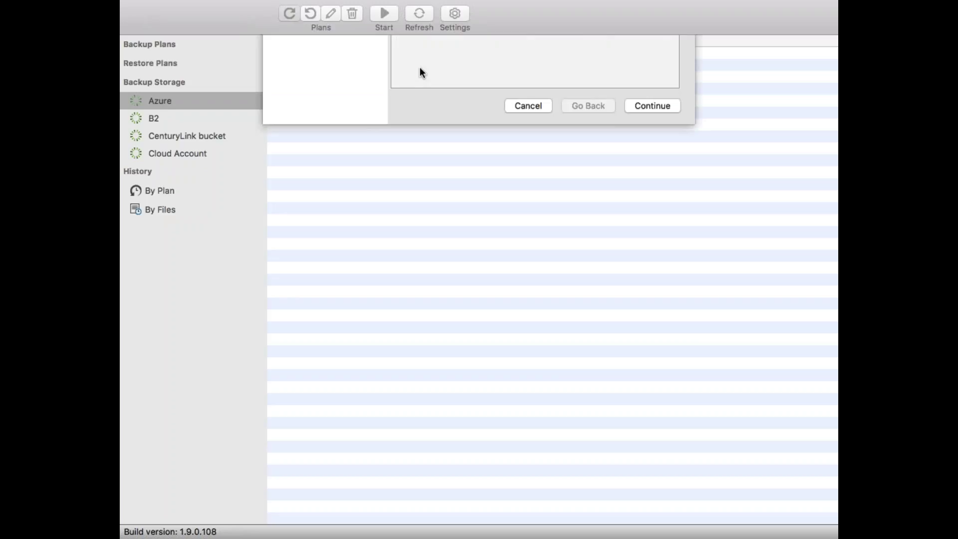
click(652, 350)
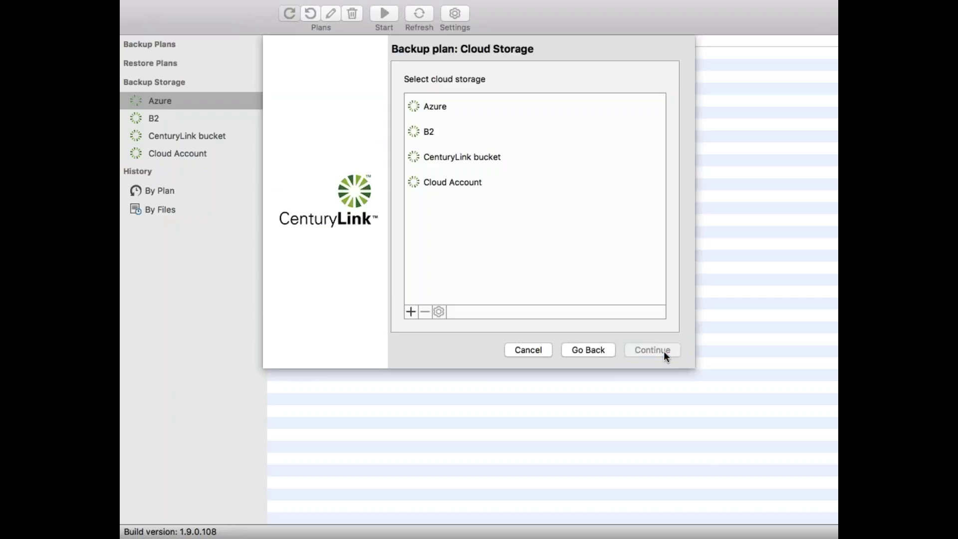
click(436, 114)
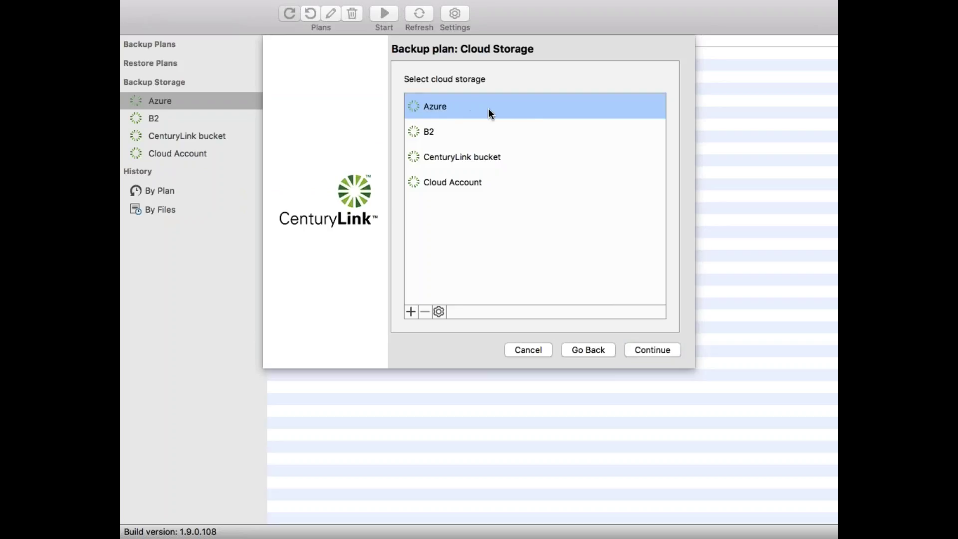
click(648, 344)
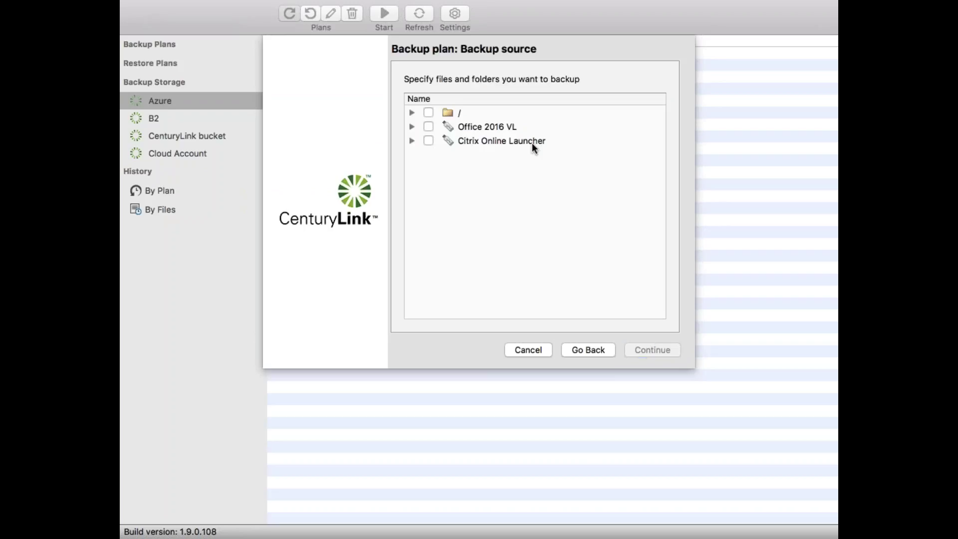
- Select the root folder as backup source, review the additional options and retention policy, and cancel the backup plan
click(429, 113)
click(646, 351)
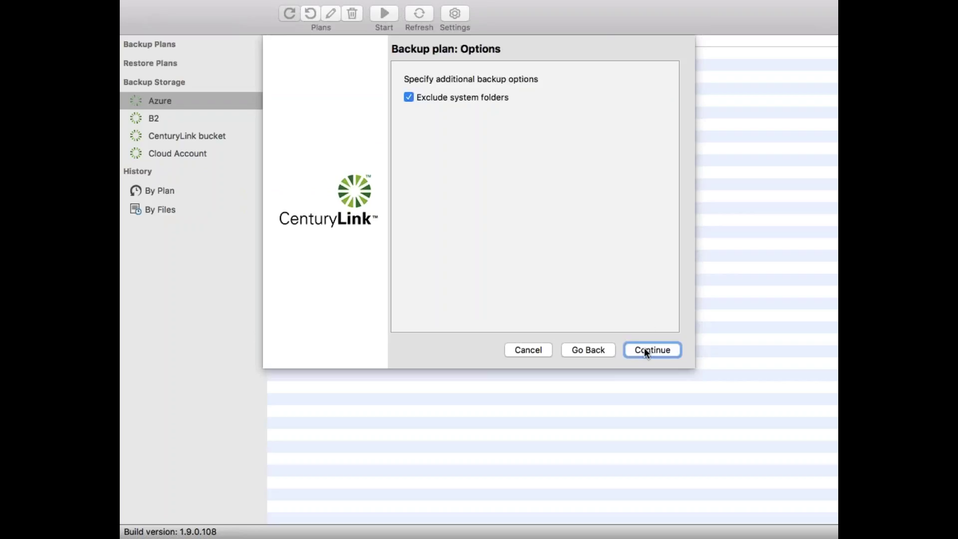
click(644, 349)
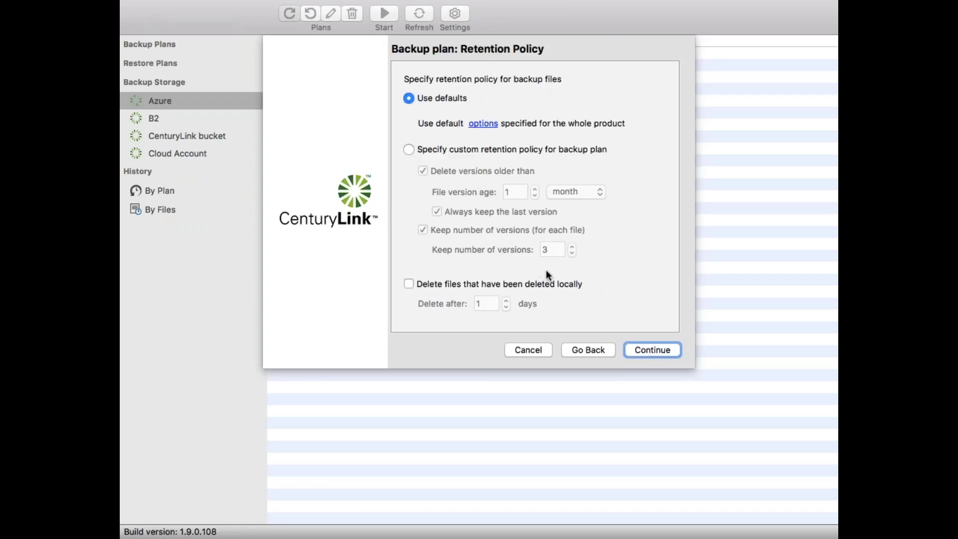
click(529, 349)
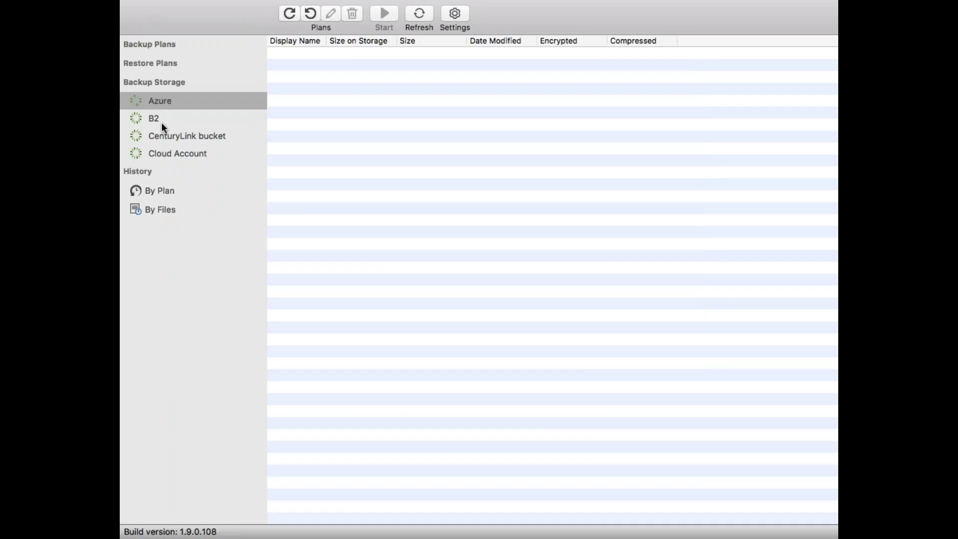
- Switch back to the Managed Backup Service site in the browser and show the plans of the mac.local computer
key(ctrl+Right)
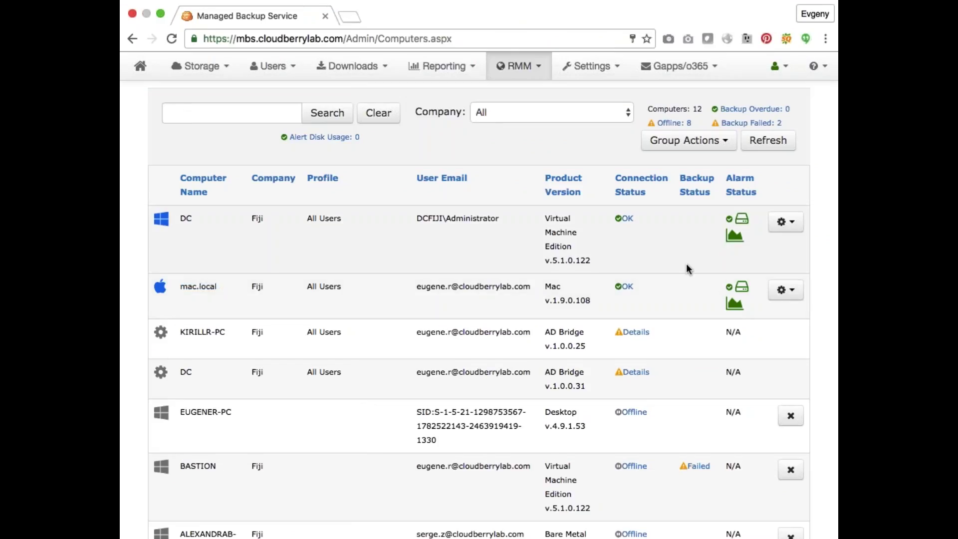
click(793, 292)
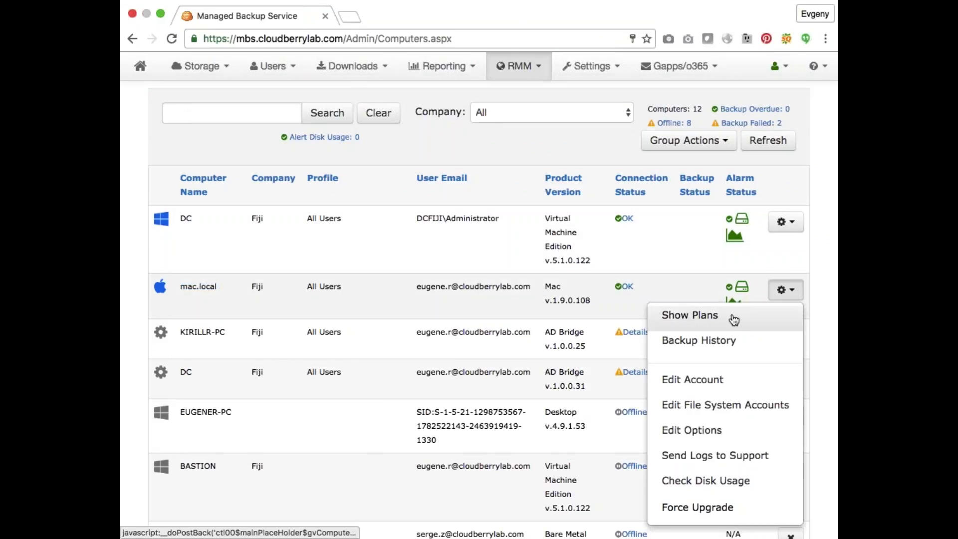
click(793, 316)
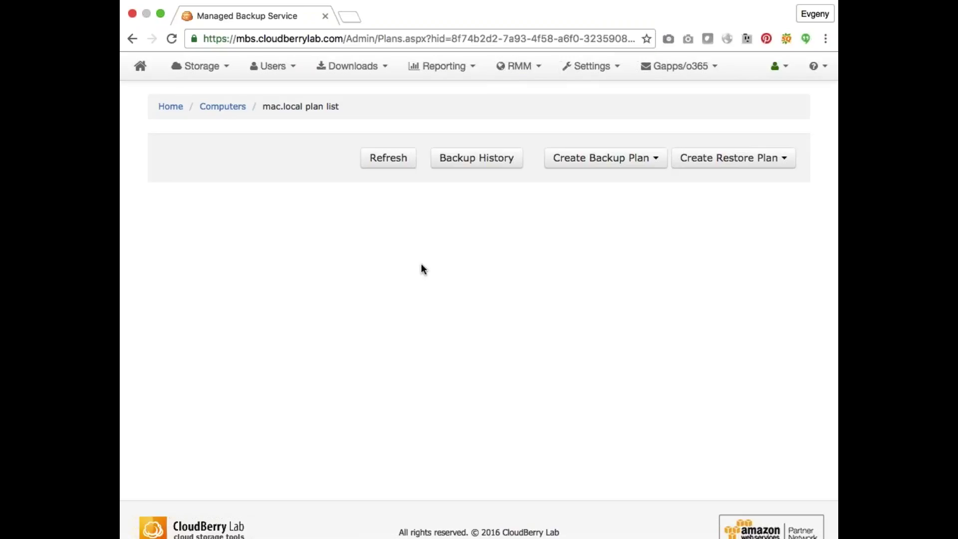
- Check which backup and restore plan types can be created for mac.local, without choosing one
click(630, 159)
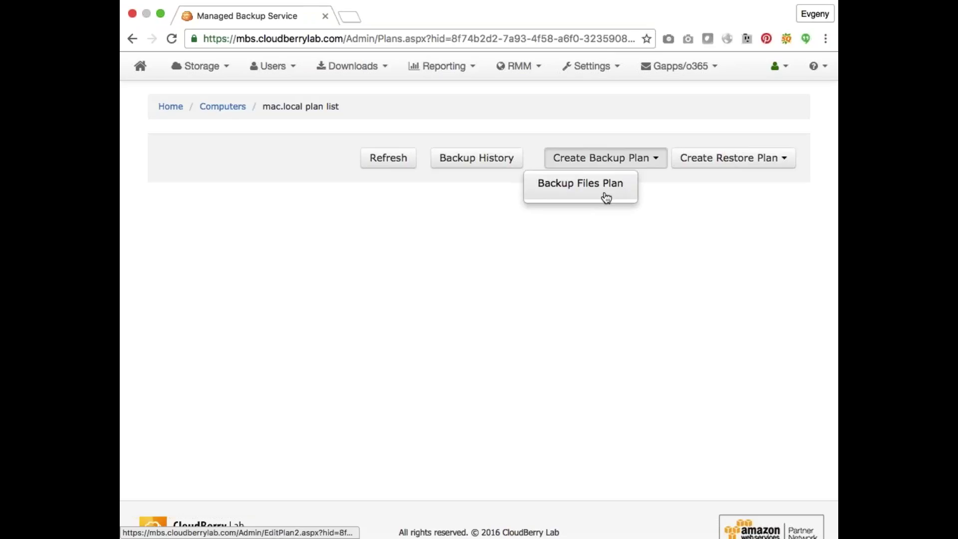
click(717, 232)
click(734, 158)
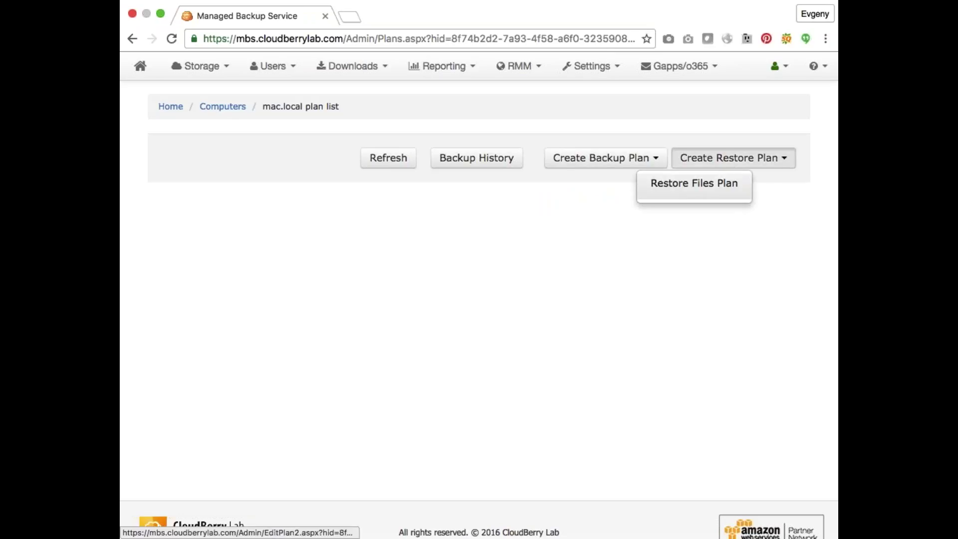
click(492, 241)
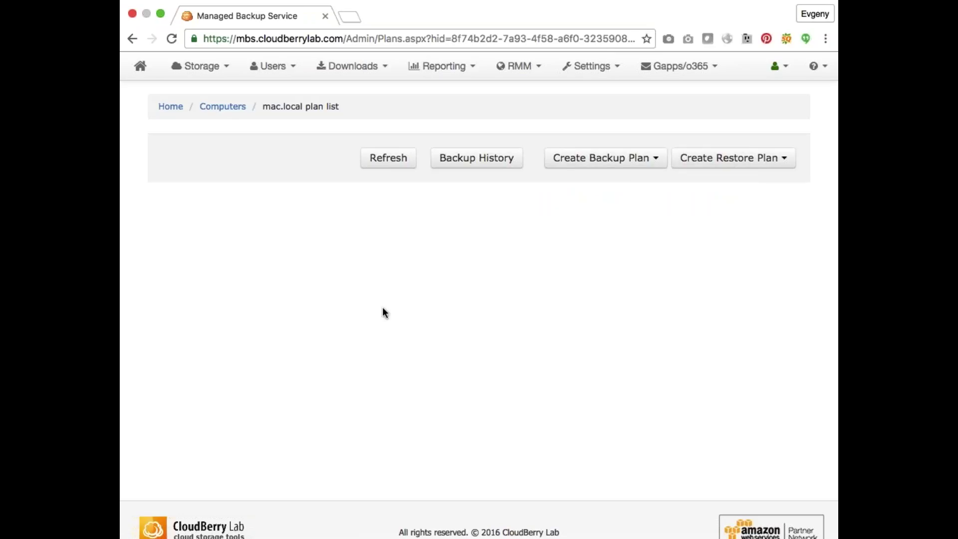
- Start a Backup Files Plan for mac.local with Azure (backup) as storage and expand the computer's folders under Backup Source
click(635, 158)
click(602, 183)
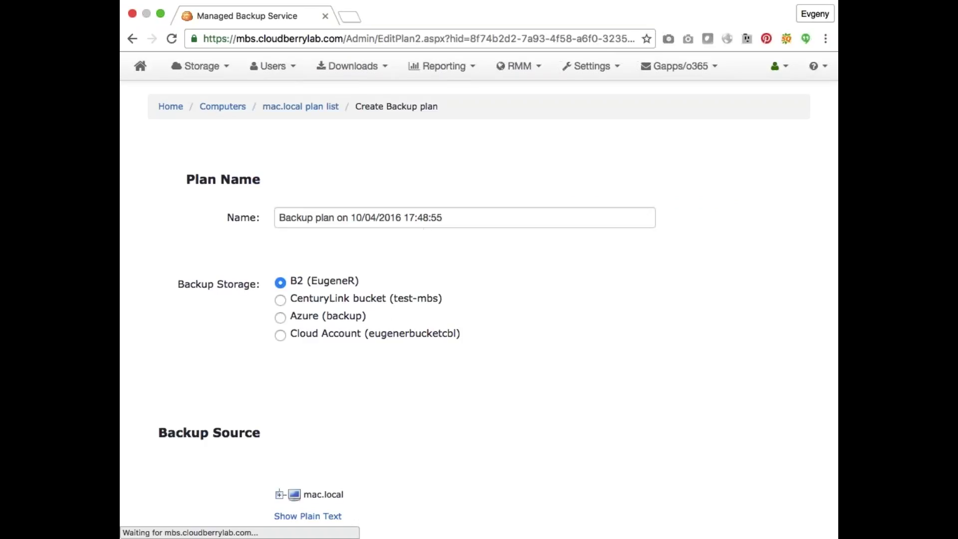
scroll(426, 229, down, 5)
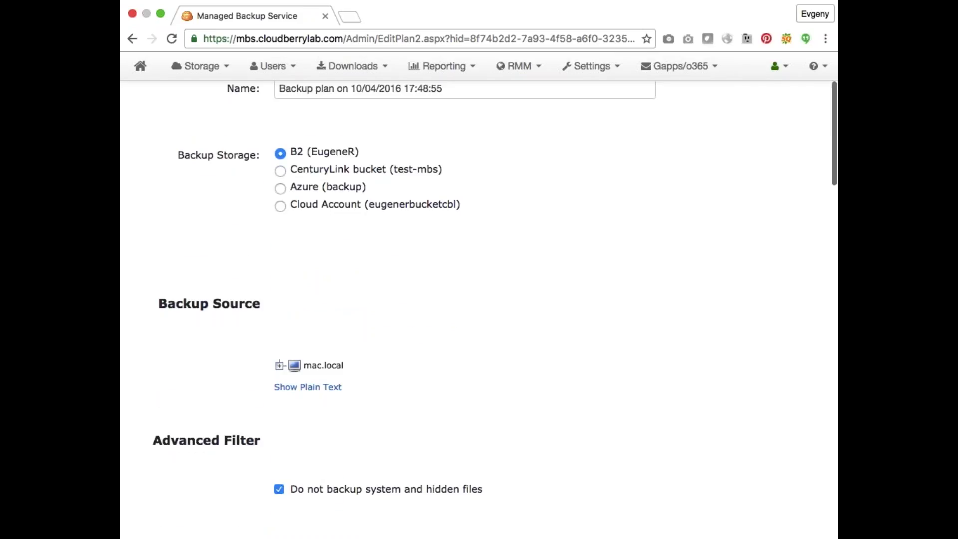
click(280, 188)
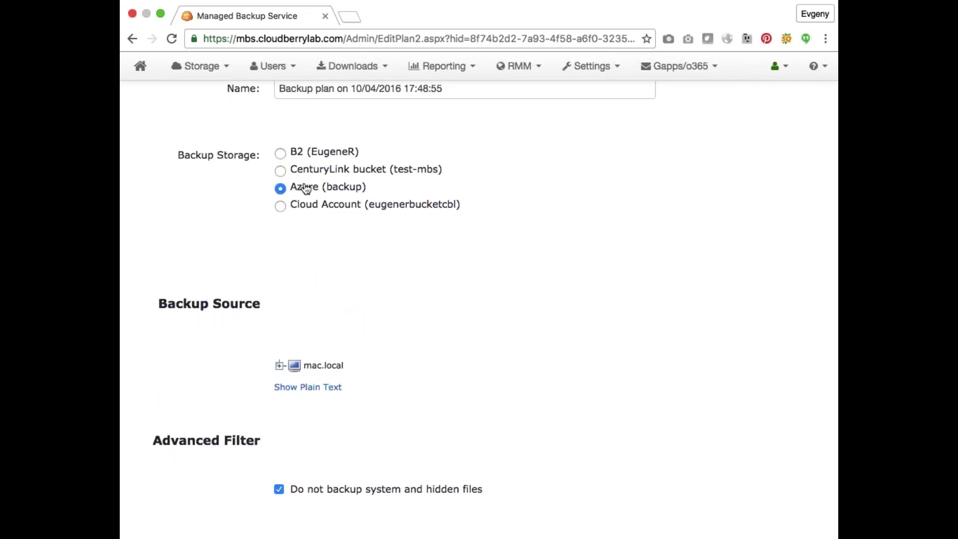
scroll(306, 189, down, 4)
click(279, 249)
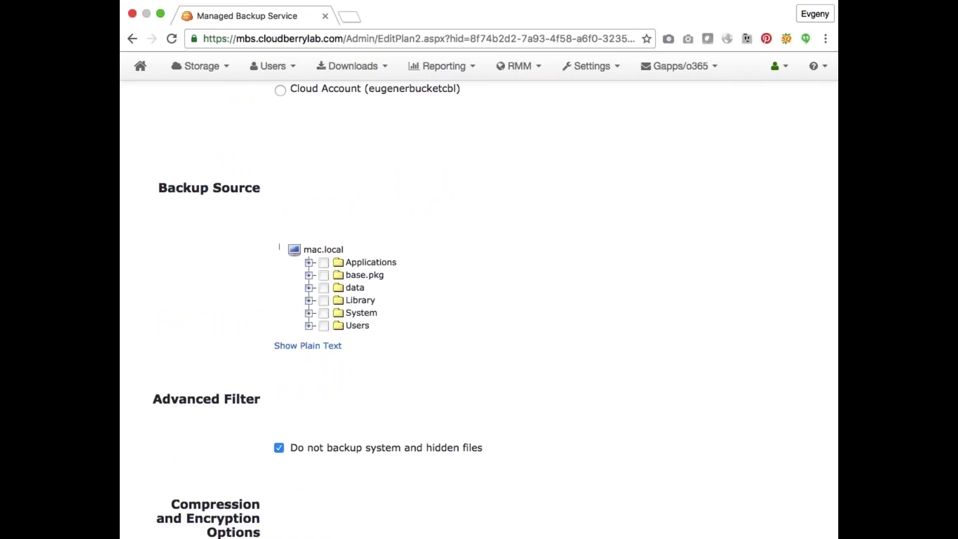
- Expand the Users folder of mac.local and select the user's home folder as backup source
click(309, 326)
scroll(345, 361, down, 3)
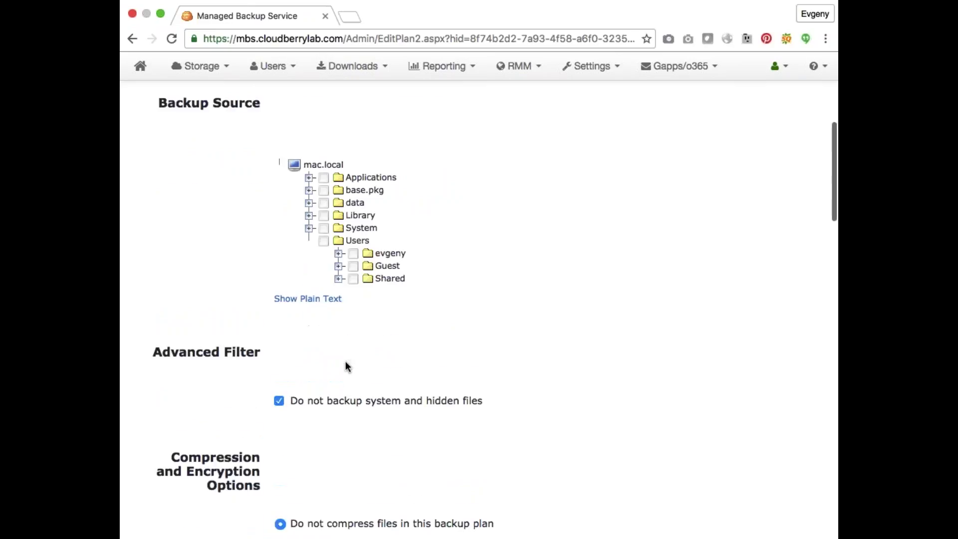
click(339, 253)
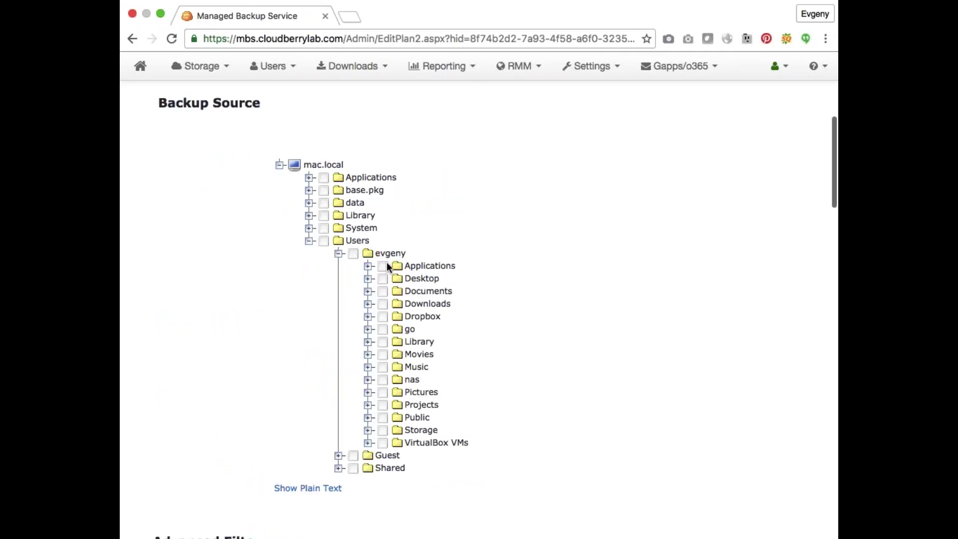
click(351, 253)
- Keep the default compression, encryption, retention, schedule and notification settings and save the backup plan
scroll(359, 364, down, 8)
scroll(360, 367, down, 15)
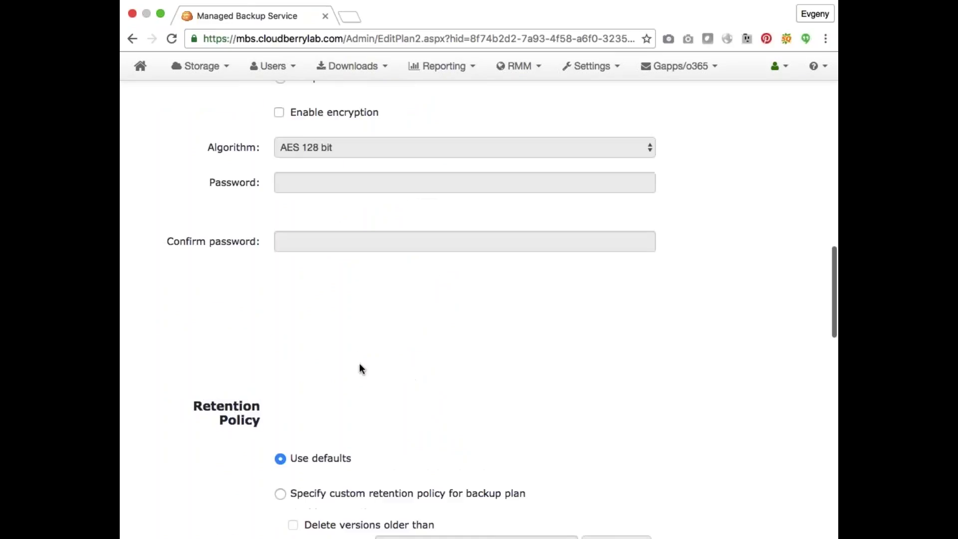
scroll(360, 368, up, 14)
scroll(359, 368, down, 10)
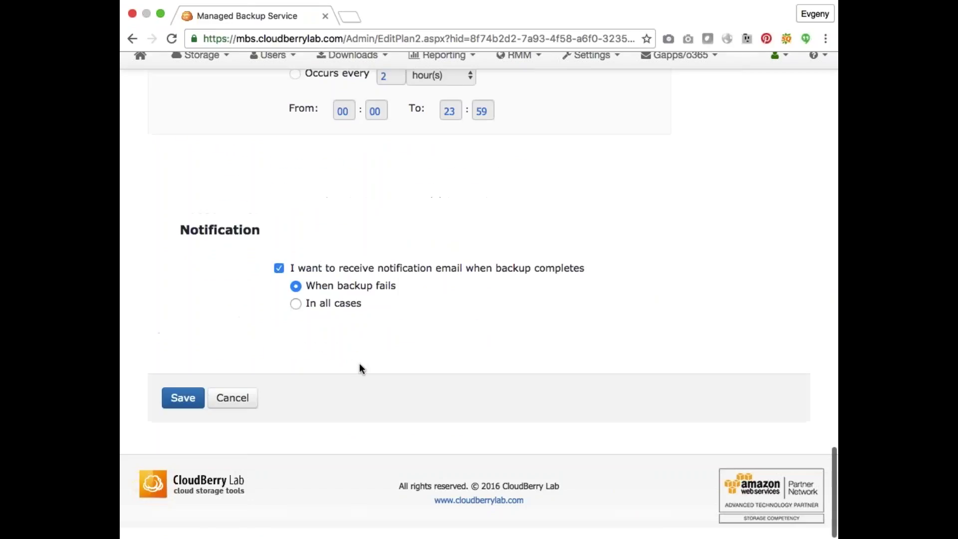
click(182, 409)
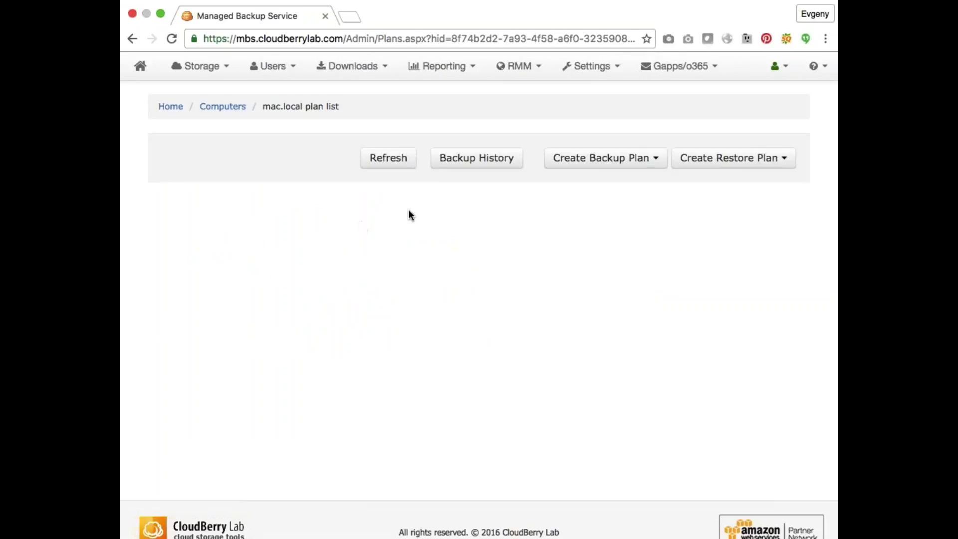
- Refresh the mac.local plan list, switch to the desktop backup application, inspect the new backup plan there and refresh the application
click(378, 164)
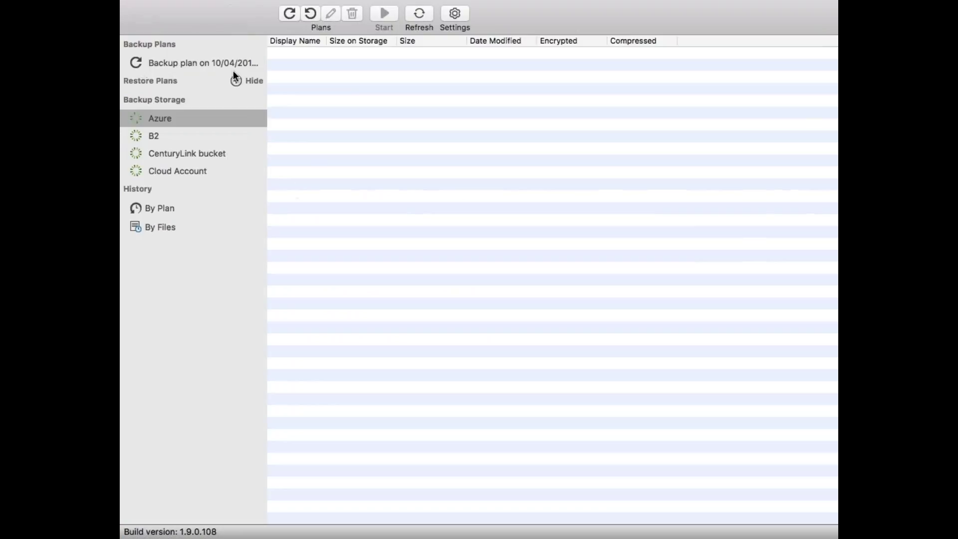
click(209, 62)
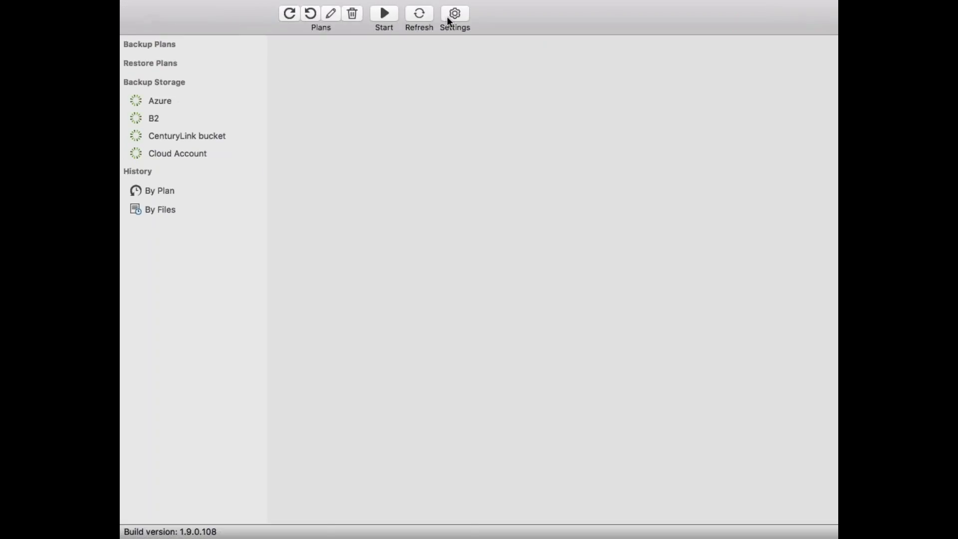
click(414, 14)
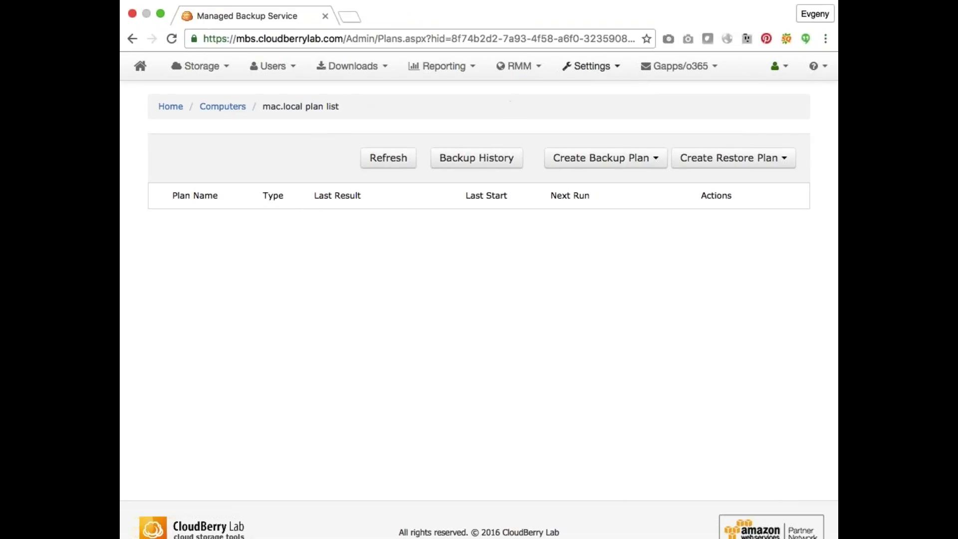
click(532, 73)
click(538, 320)
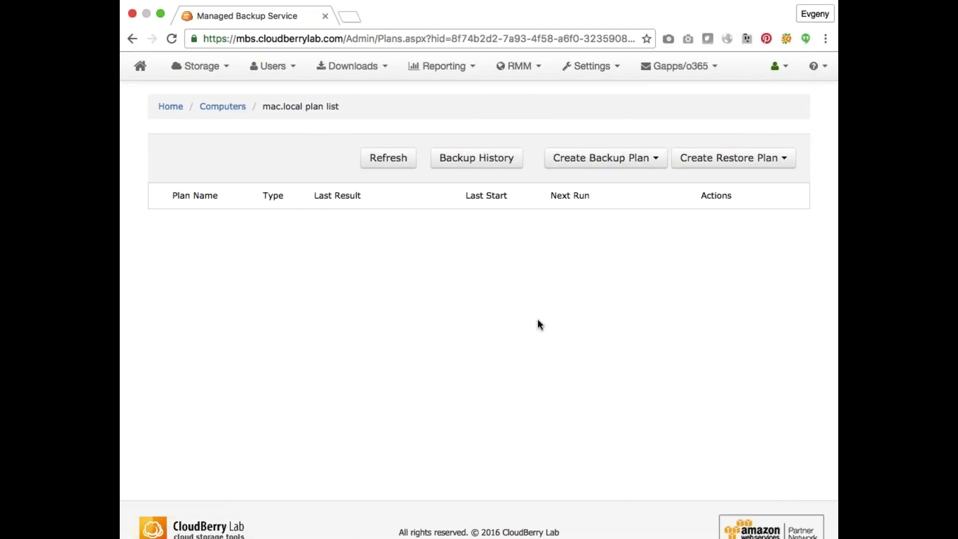